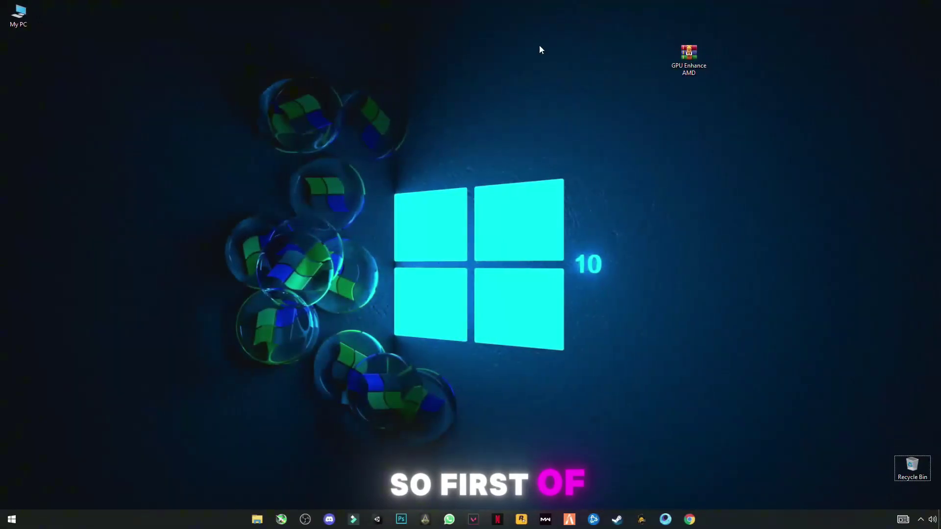
# - Launch AMD Radeon Software from the desktop and turn off Radeon Anti-Lag and Image Sharpening
pyautogui.rightClick(369, 167)
pyautogui.click(323, 172)
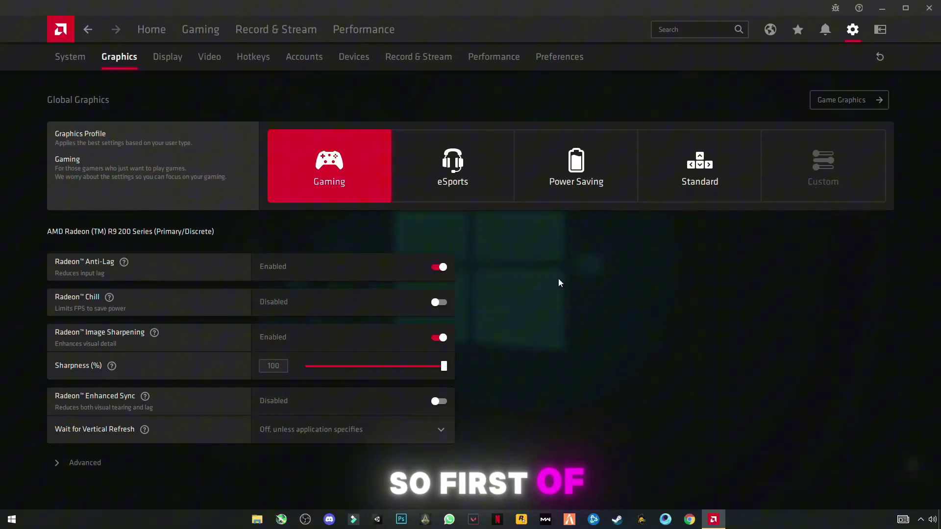
pyautogui.click(437, 268)
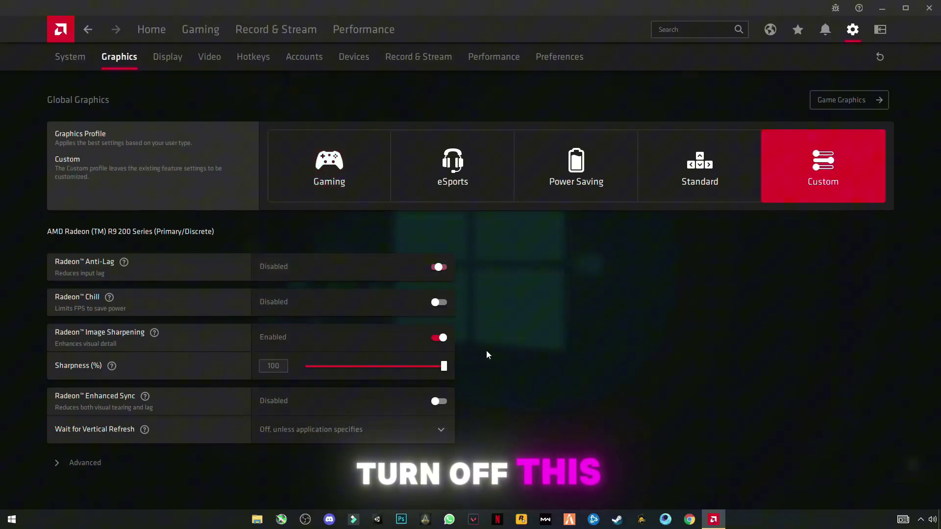
pyautogui.click(441, 338)
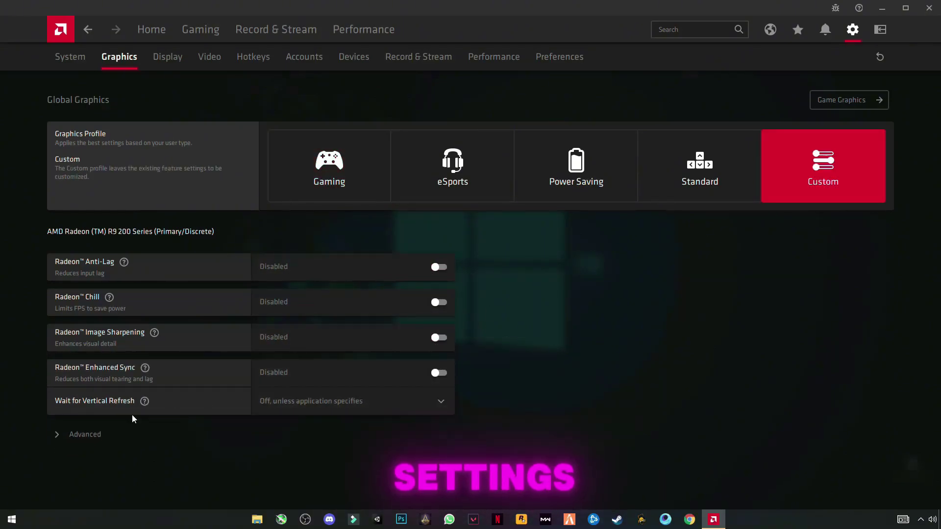
# - Expand the Advanced graphics settings and review them
pyautogui.click(81, 434)
pyautogui.scroll(-4, 413, 356)
pyautogui.scroll(-3, 413, 357)
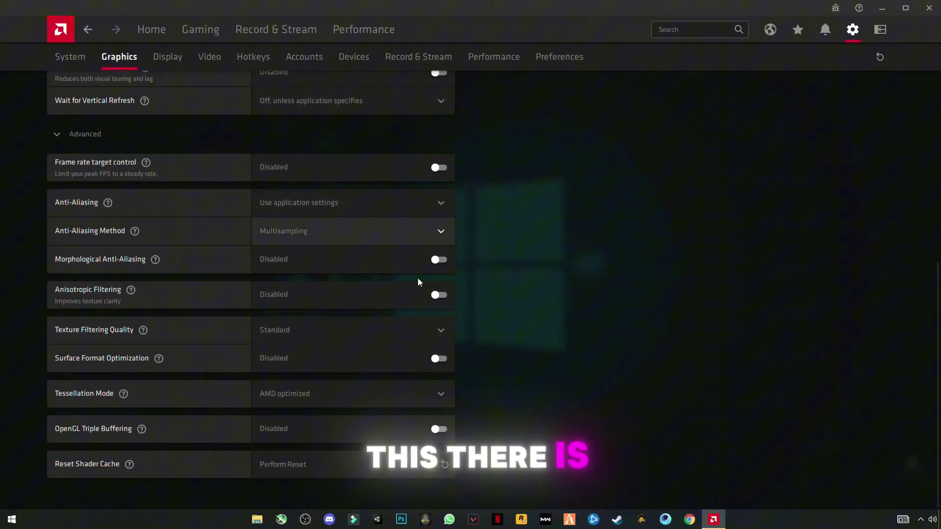
pyautogui.scroll(3, 439, 248)
pyautogui.scroll(3, 446, 221)
pyautogui.scroll(-2, 463, 282)
pyautogui.scroll(-4, 455, 314)
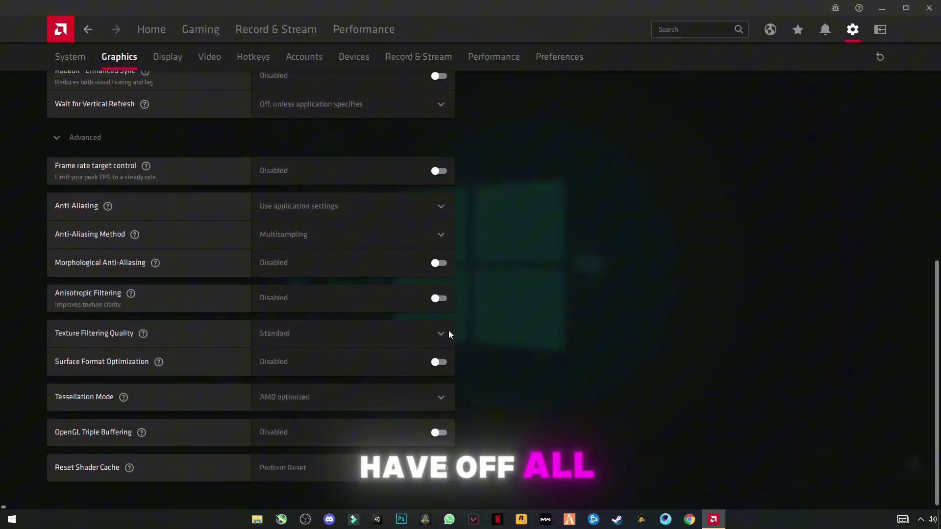
pyautogui.scroll(3, 477, 275)
pyautogui.scroll(4, 473, 265)
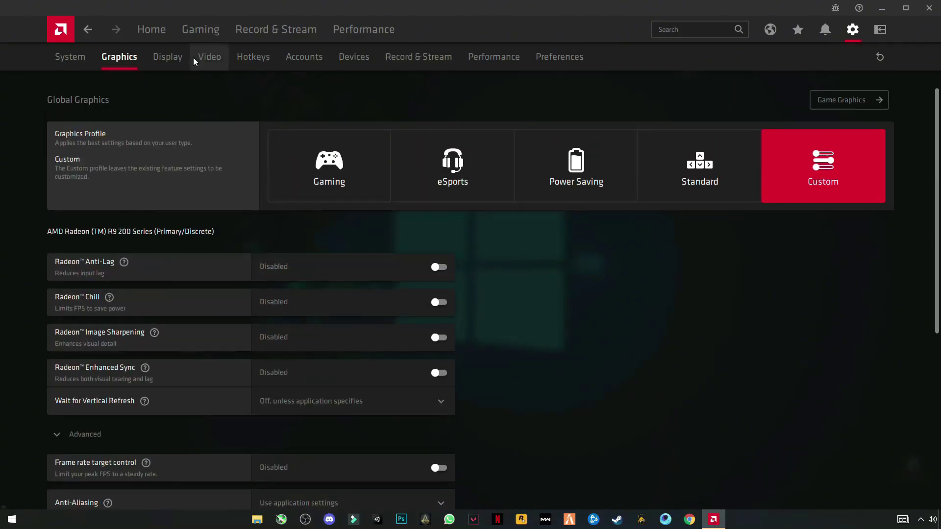
# - Browse the Display, Accounts, Devices, Record & Stream and Performance pages, then close Radeon Software
pyautogui.click(158, 63)
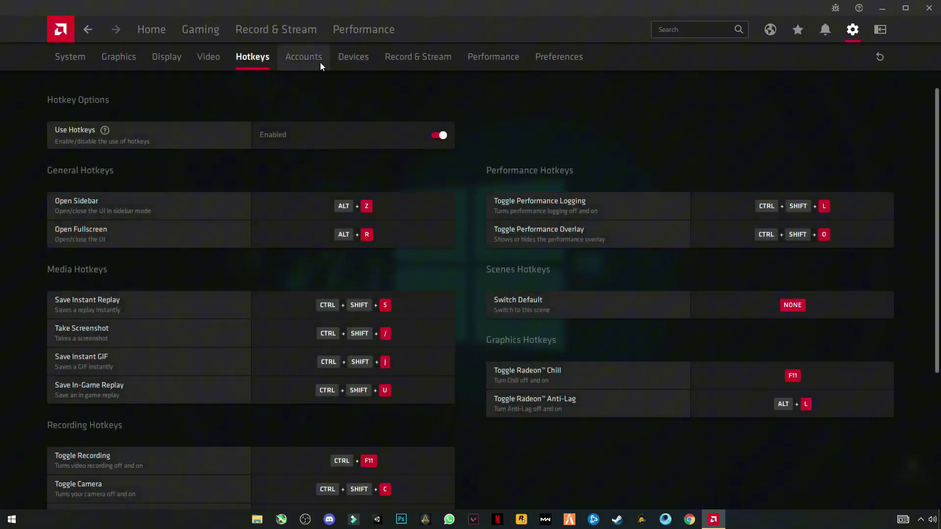
pyautogui.click(306, 64)
pyautogui.click(351, 62)
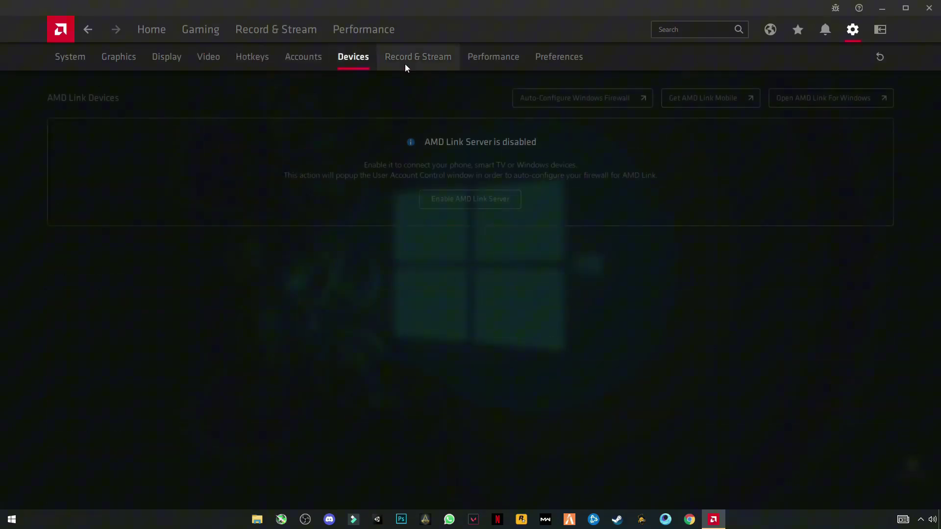
pyautogui.click(405, 64)
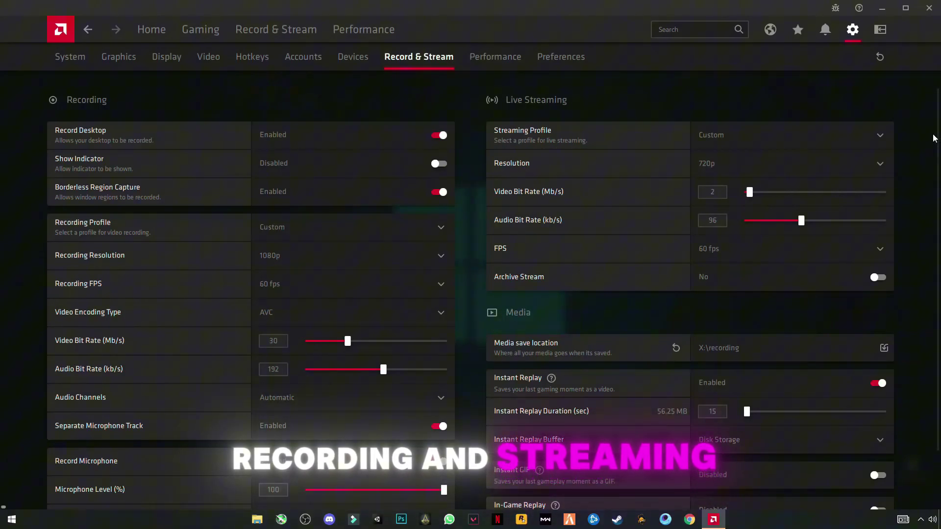
pyautogui.scroll(-1, 584, 214)
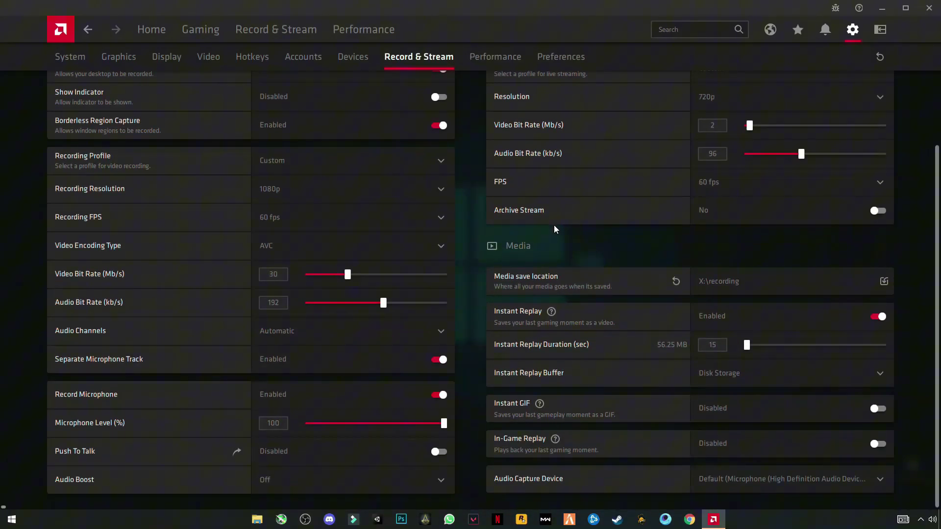
pyautogui.scroll(1, 551, 228)
pyautogui.click(487, 61)
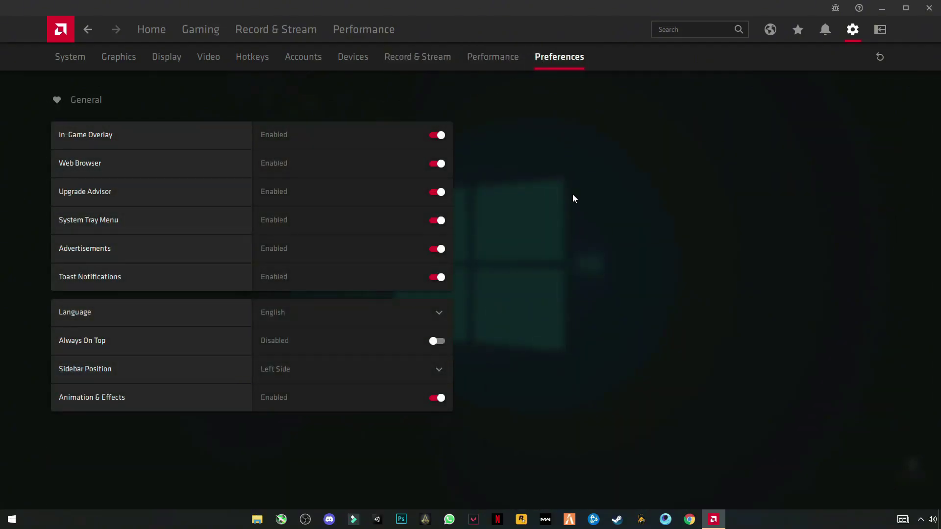
pyautogui.click(937, 7)
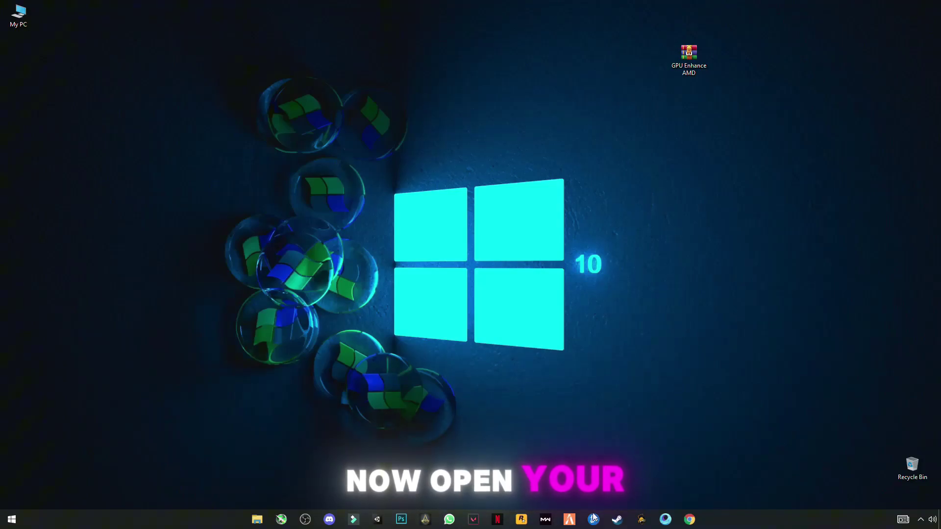
# - Search 'no' in Windows Settings and review the Notifications & actions senders list
pyautogui.click(11, 519)
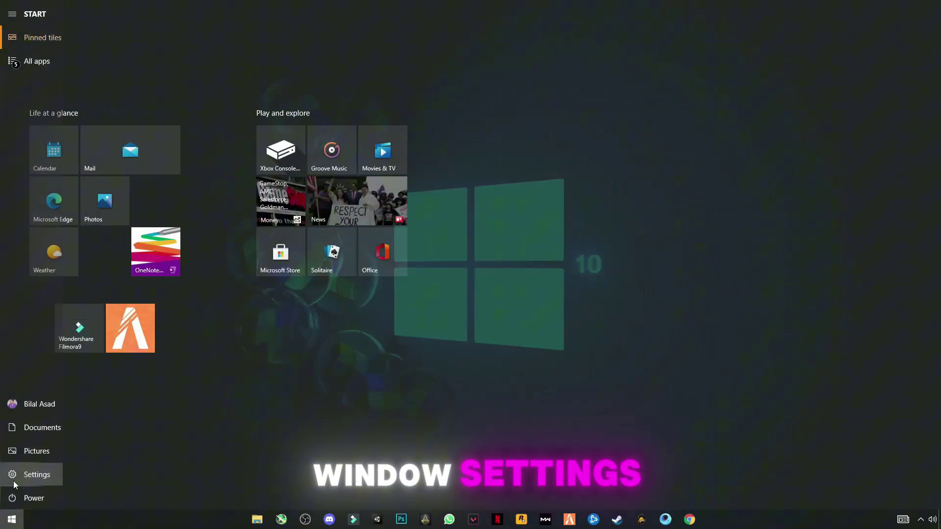
pyautogui.click(13, 481)
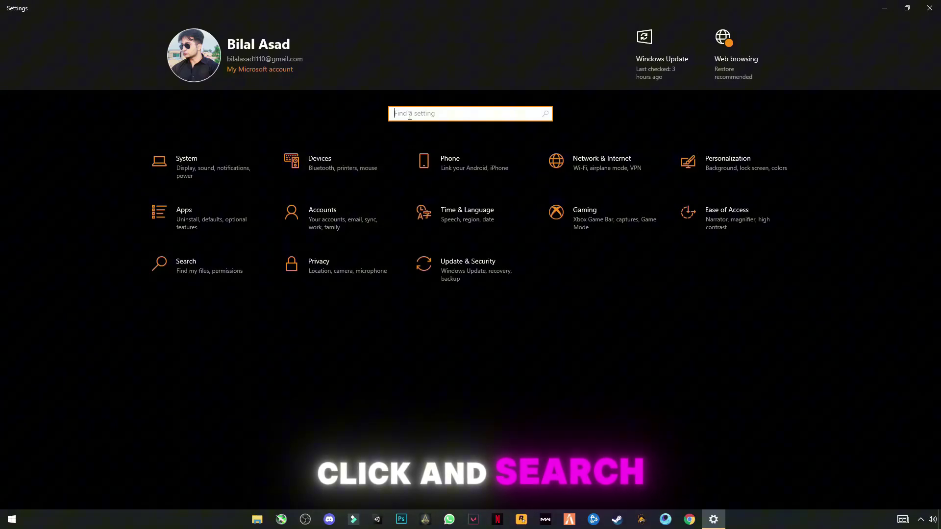
pyautogui.write('noti')
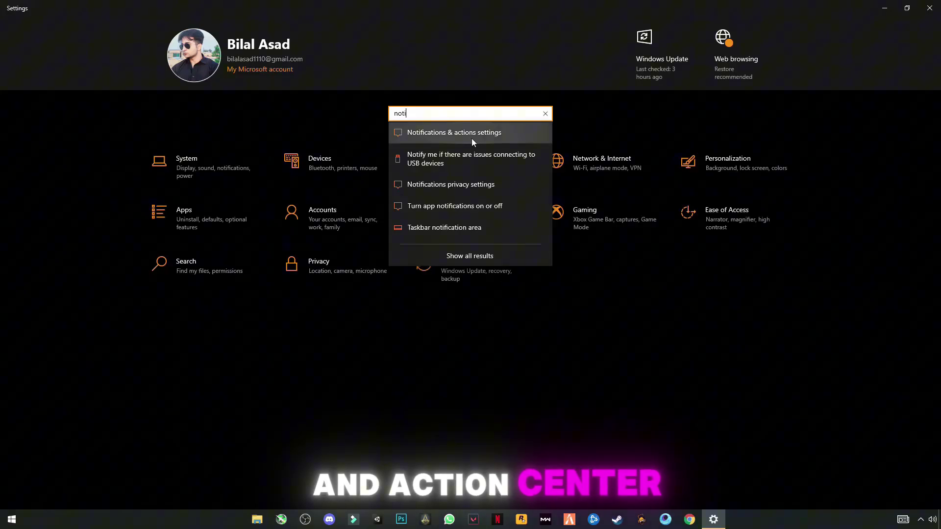
pyautogui.click(472, 138)
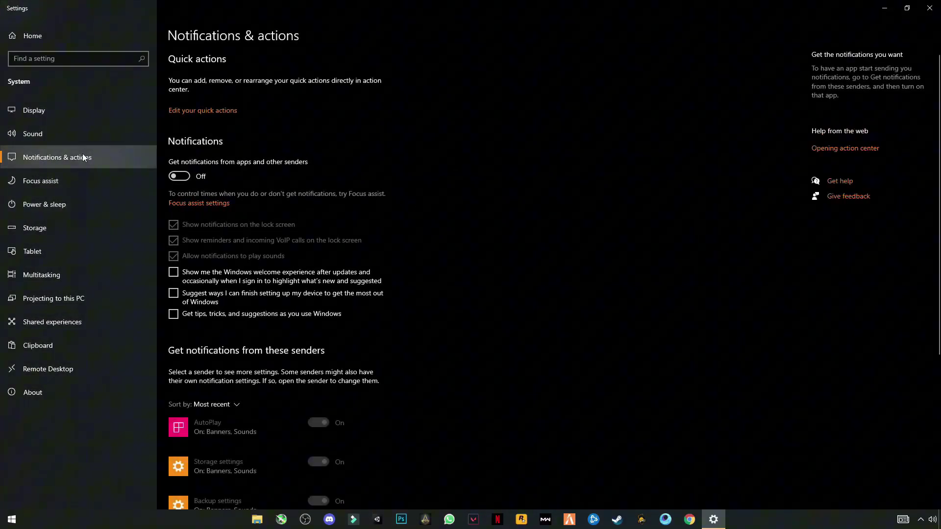
pyautogui.scroll(-4, 327, 292)
pyautogui.scroll(-1, 255, 225)
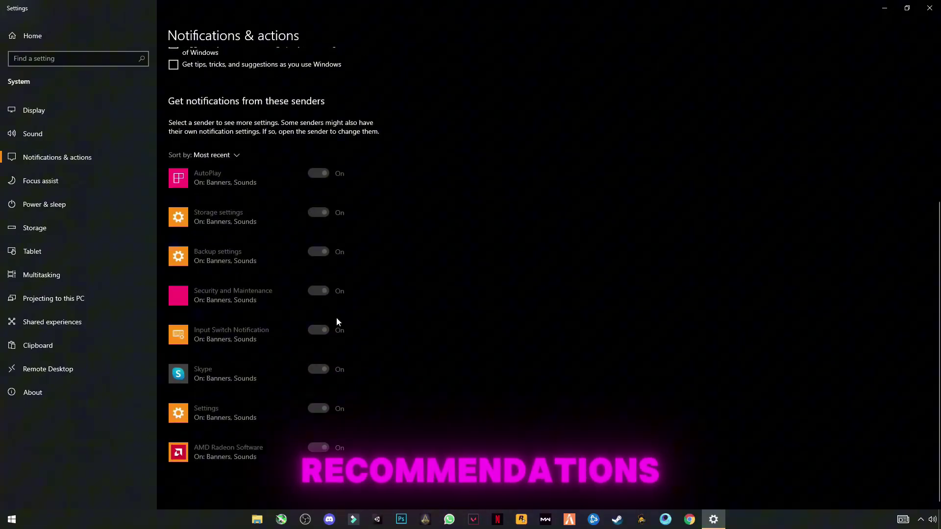
pyautogui.scroll(5, 336, 293)
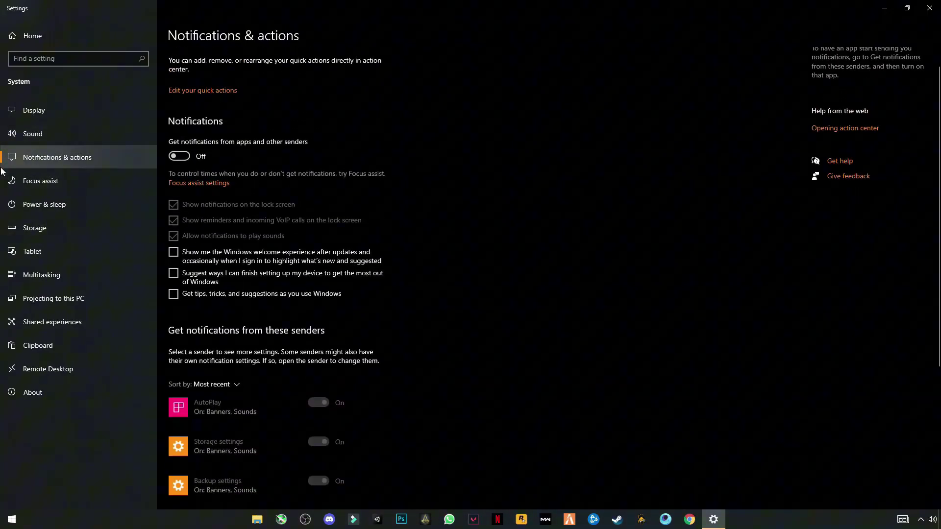
# - Visit Focus assist and Power & sleep, then open Additional power settings
pyautogui.click(42, 187)
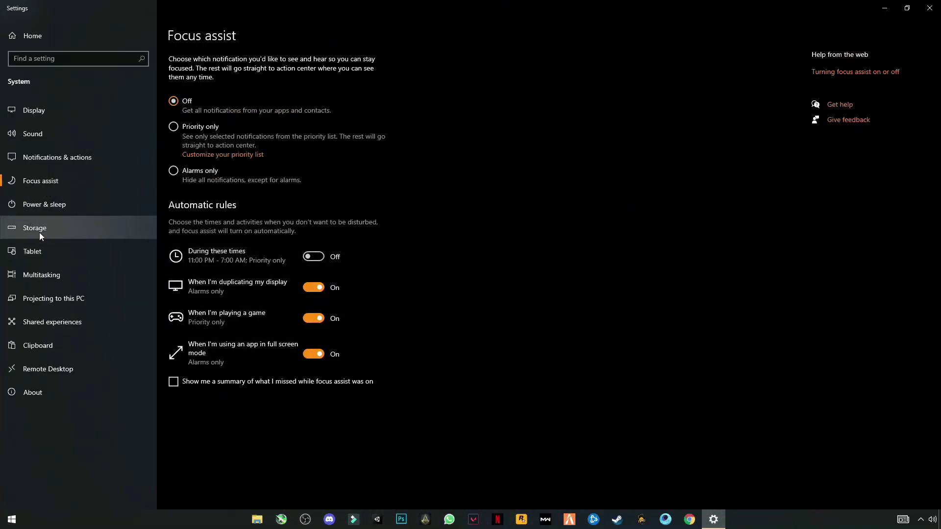
pyautogui.click(48, 205)
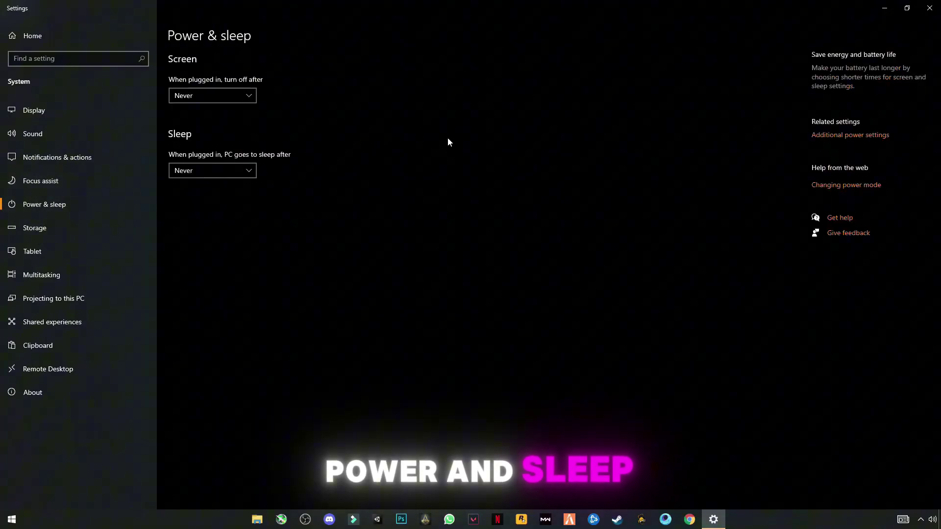
pyautogui.click(843, 135)
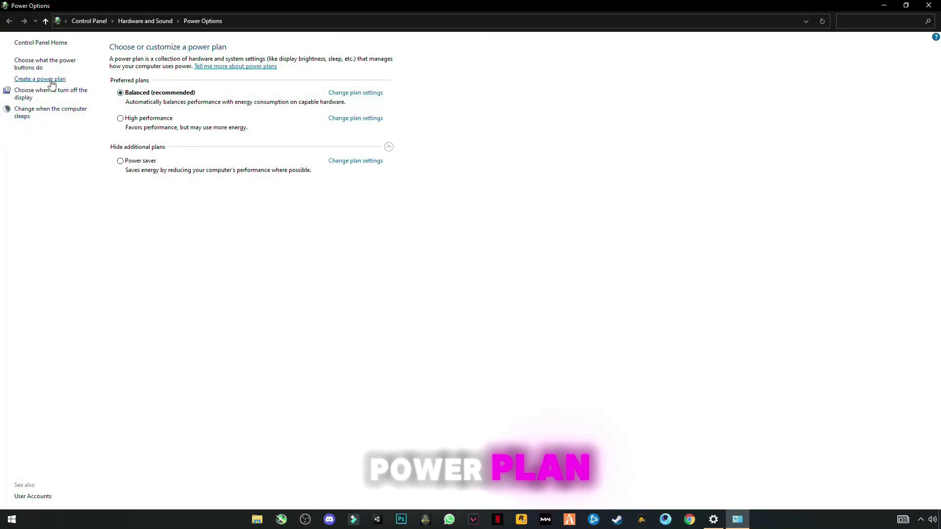
# - Start a new power plan based on High performance, named Gaming
pyautogui.click(51, 80)
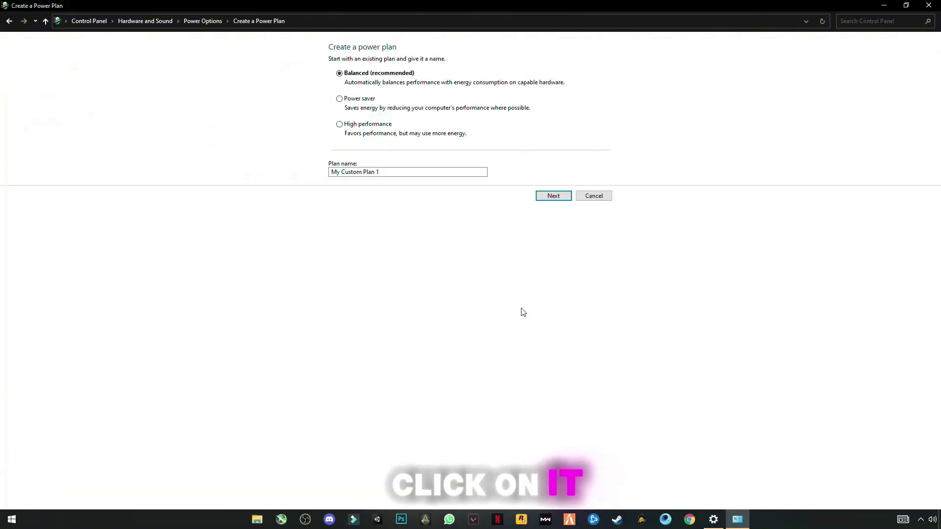
pyautogui.click(339, 125)
pyautogui.tripleClick(387, 173)
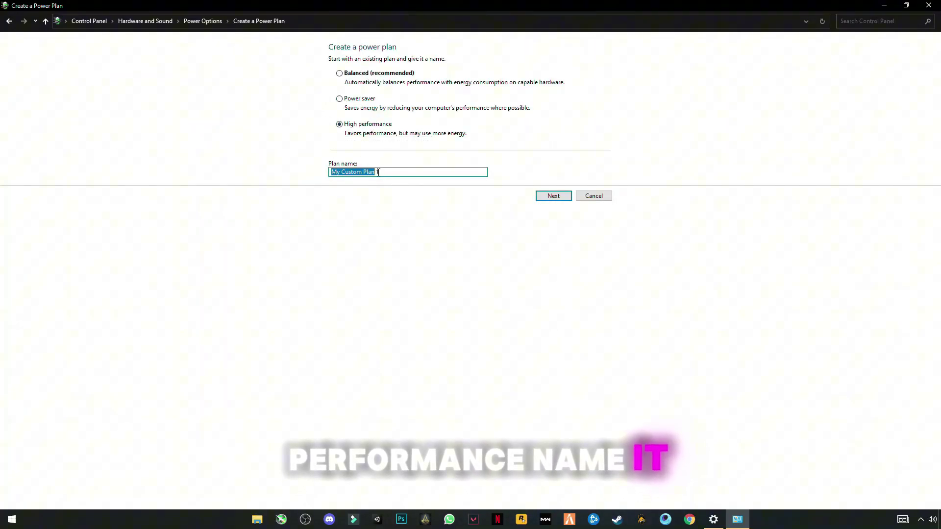
pyautogui.write('Gaming')
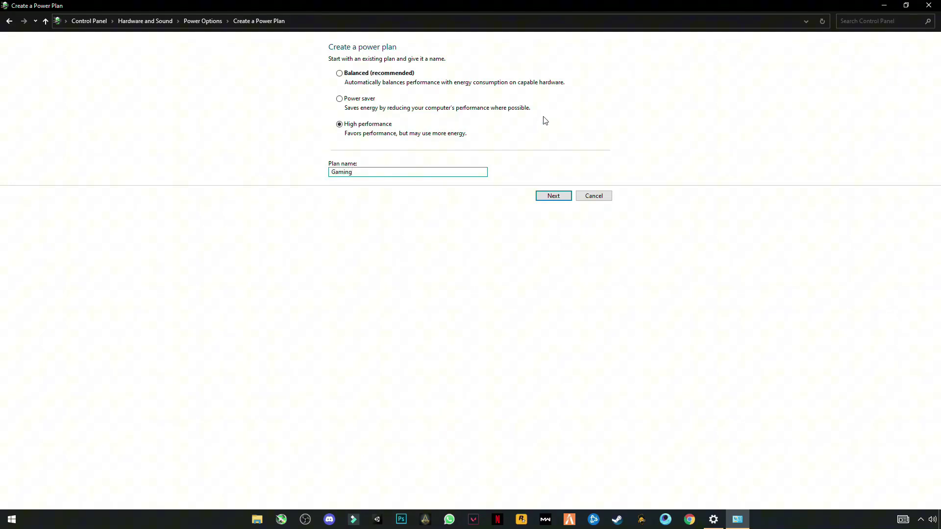
pyautogui.click(548, 195)
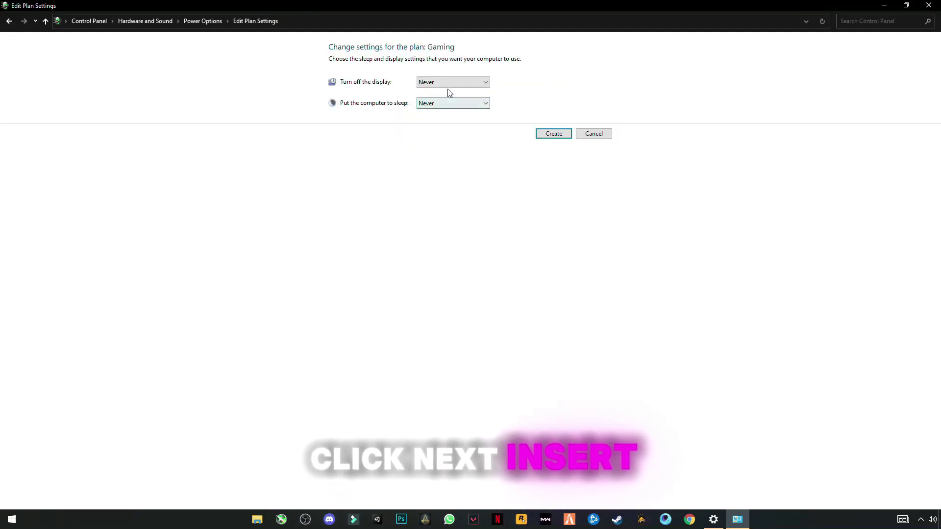
# - Set the Gaming plan's display and sleep to Never, and create it
pyautogui.click(459, 83)
pyautogui.click(425, 202)
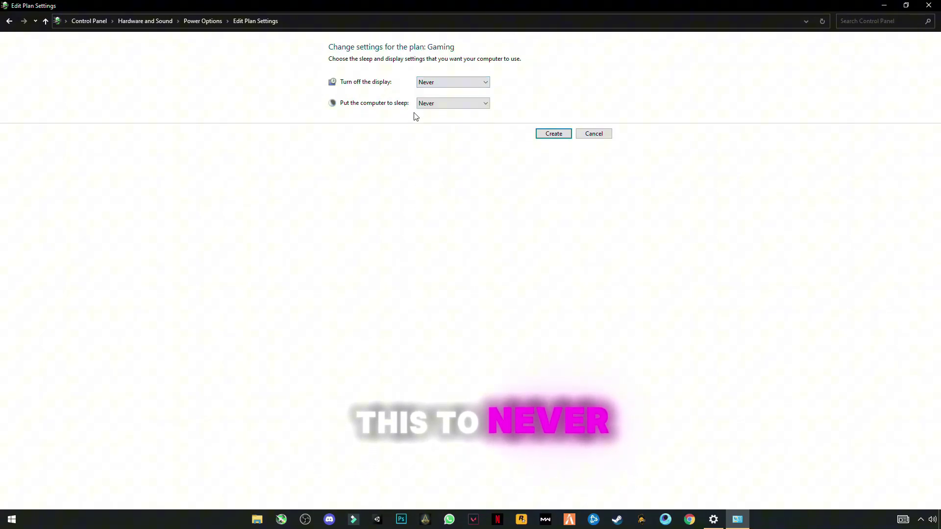
pyautogui.click(437, 103)
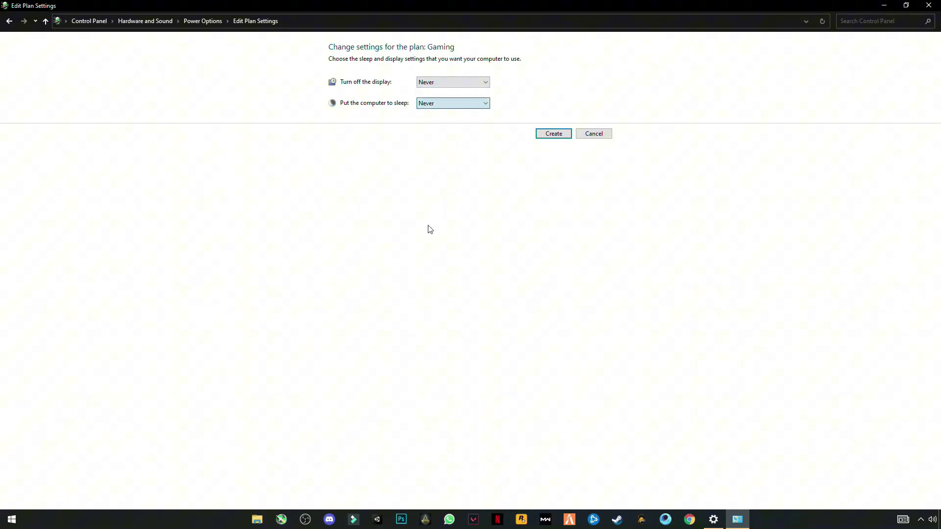
pyautogui.click(561, 137)
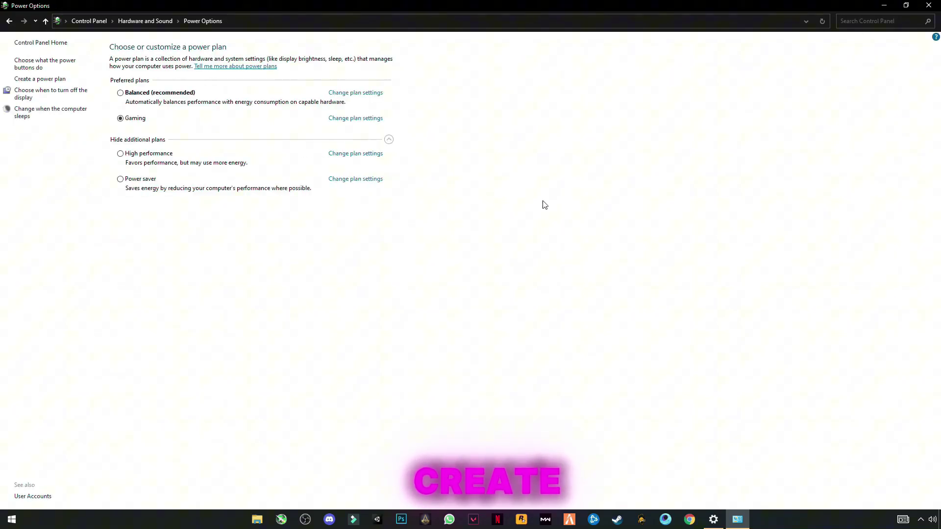
# - Close Power Options and Settings, then open My PC's System properties page
pyautogui.click(932, 4)
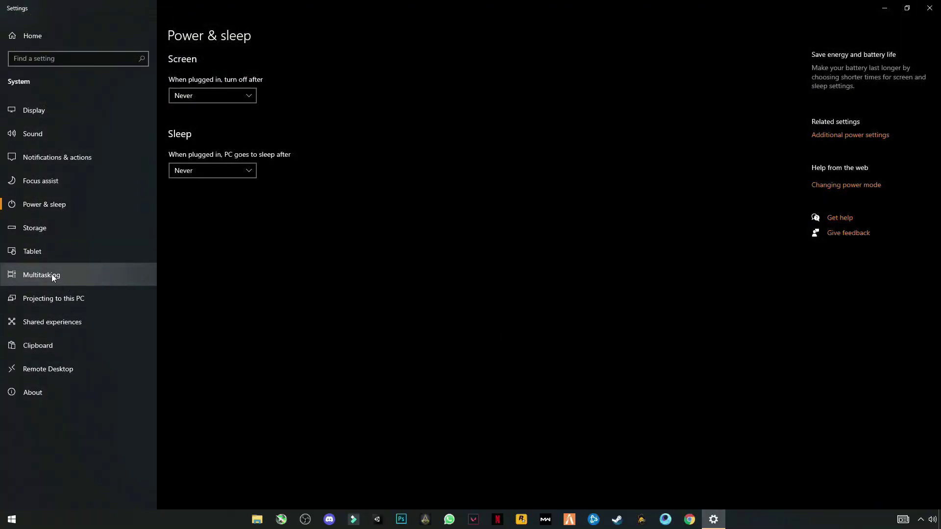
pyautogui.click(930, 8)
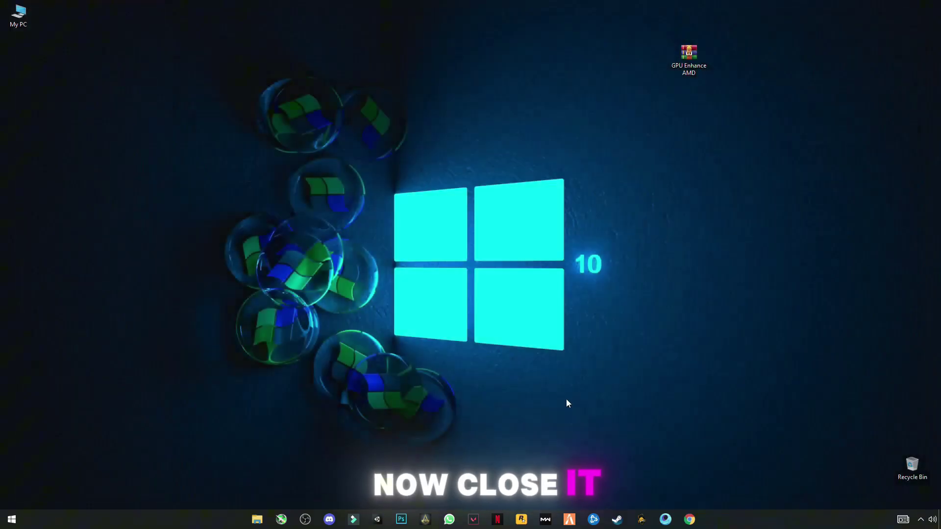
pyautogui.doubleClick(25, 24)
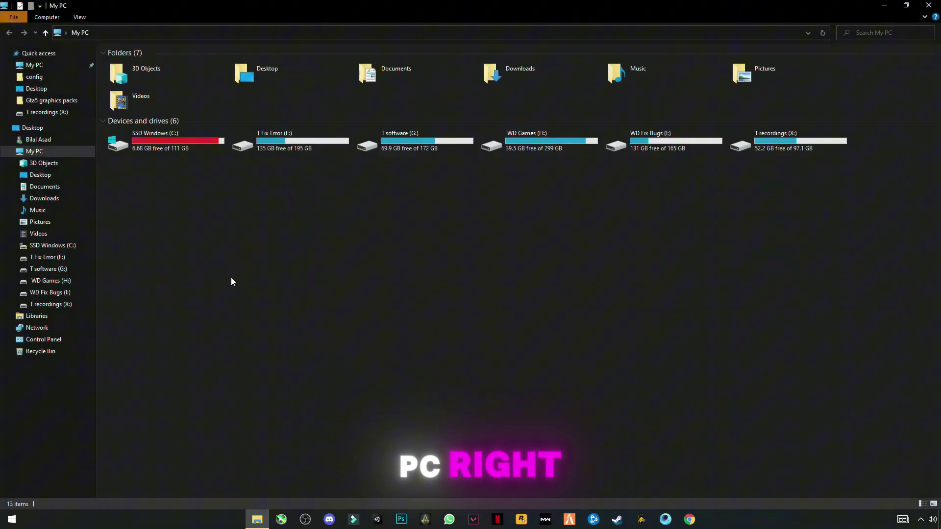
pyautogui.rightClick(263, 288)
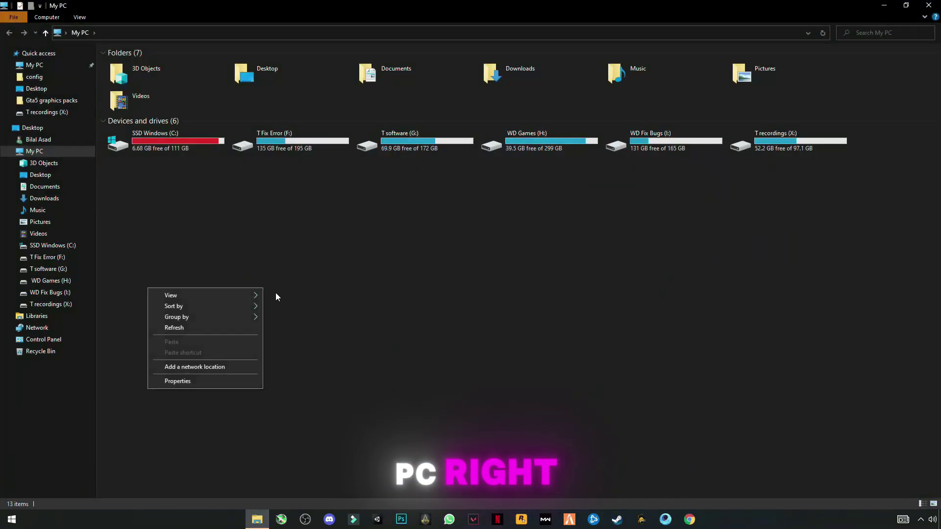
pyautogui.rightClick(407, 231)
pyautogui.click(344, 328)
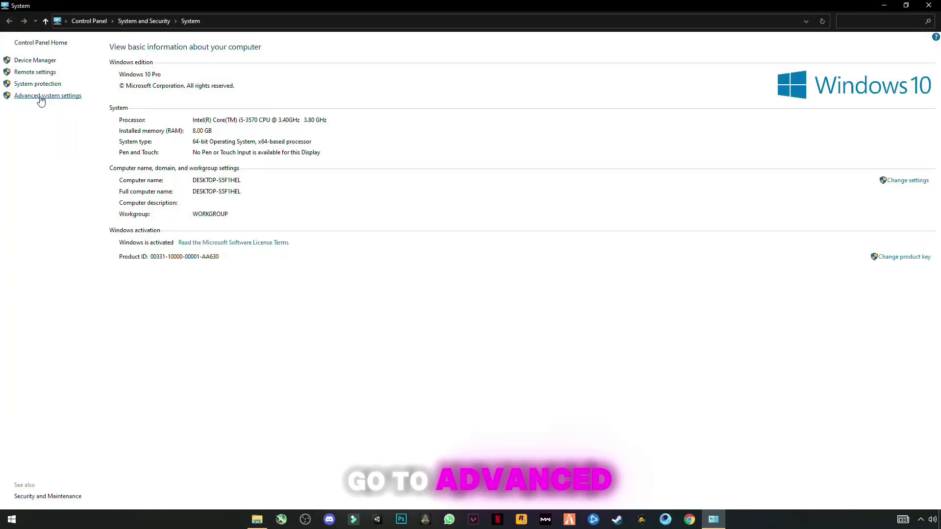
# - Set visual effects to Adjust for best performance, apply, and close the dialogs
pyautogui.click(47, 96)
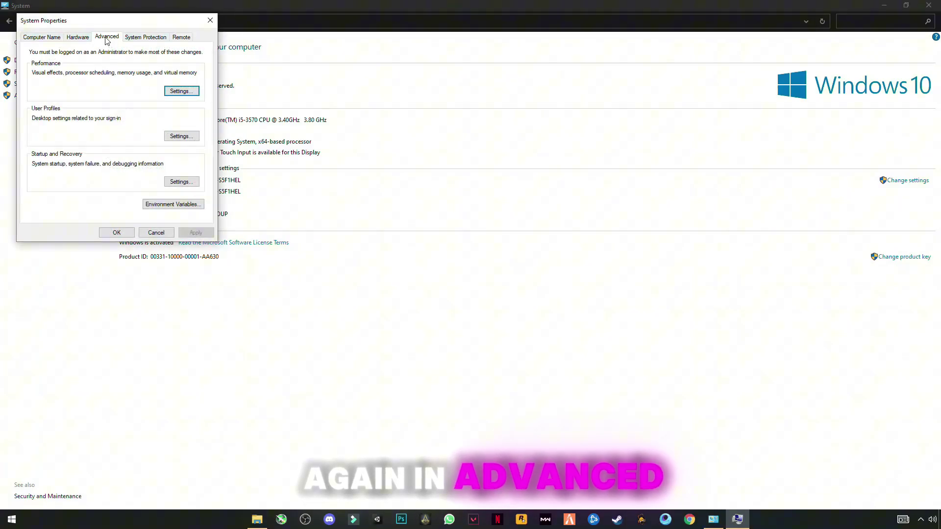
pyautogui.click(176, 91)
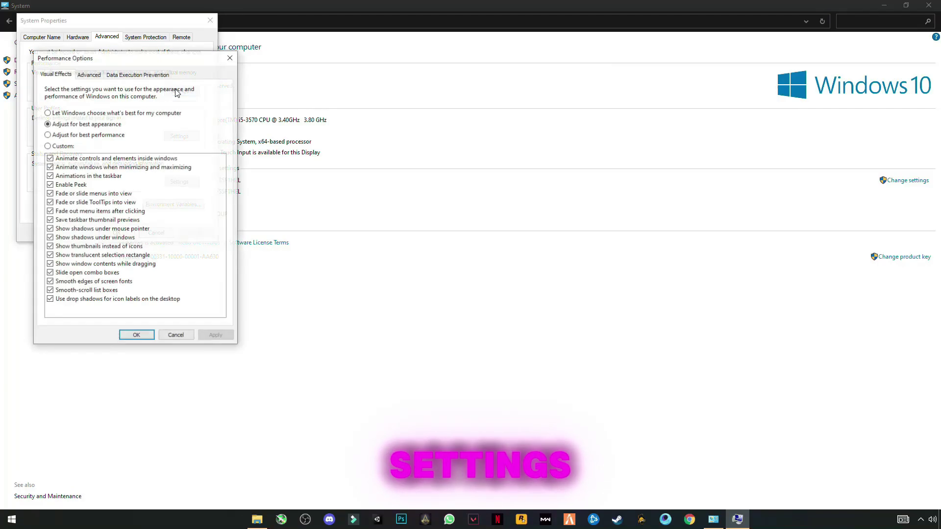
pyautogui.click(55, 136)
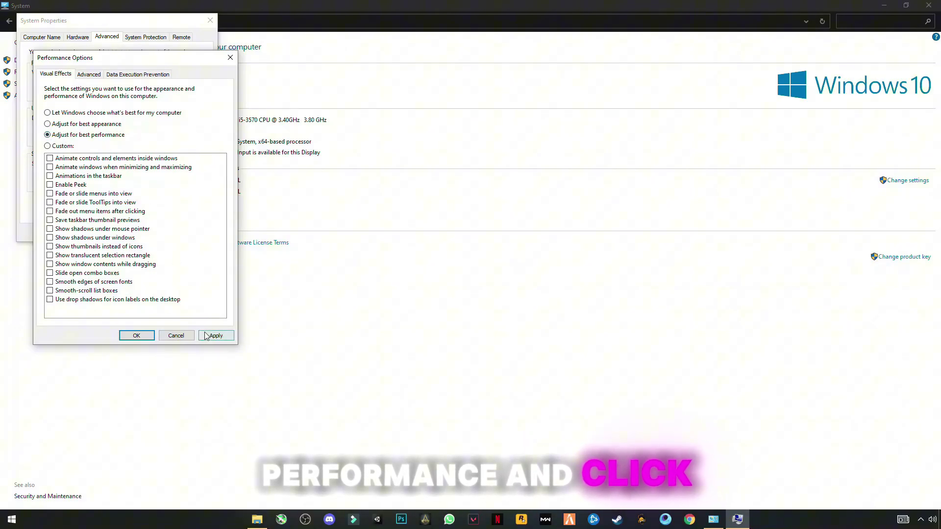
pyautogui.click(211, 337)
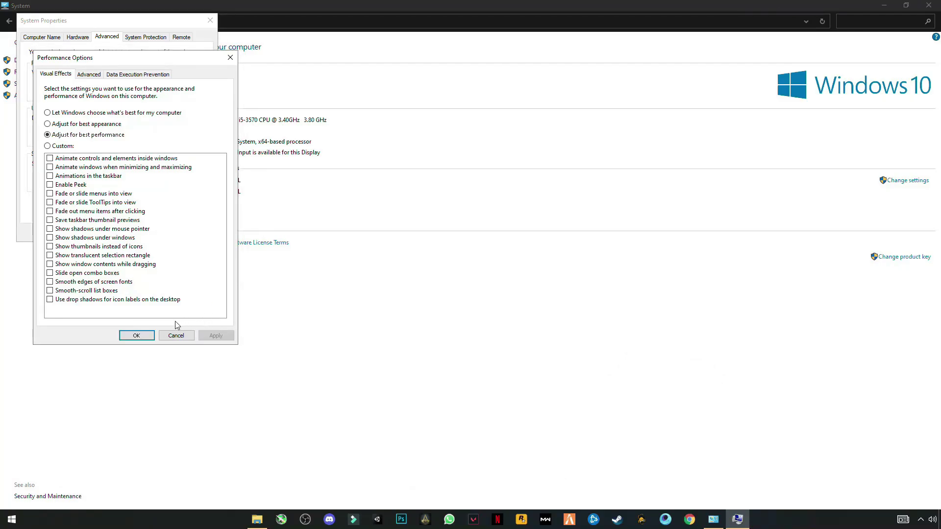
pyautogui.click(147, 338)
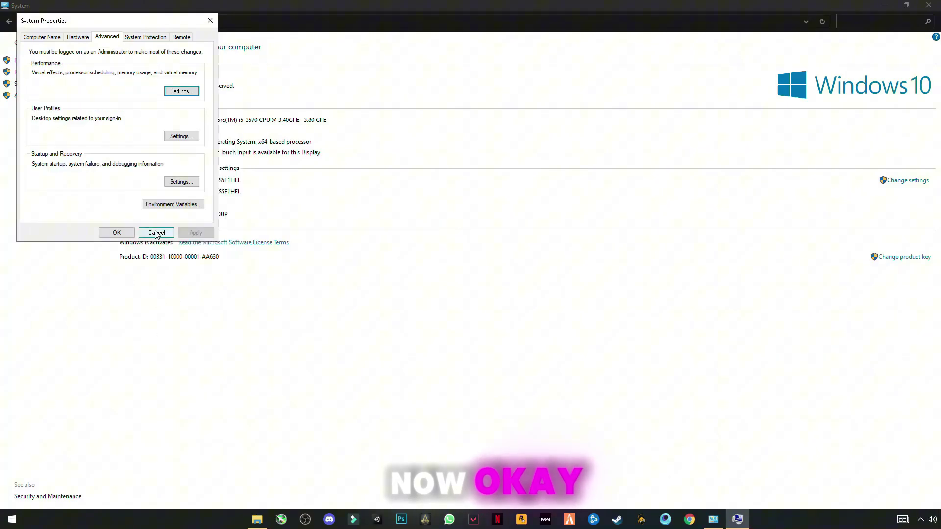
pyautogui.click(117, 233)
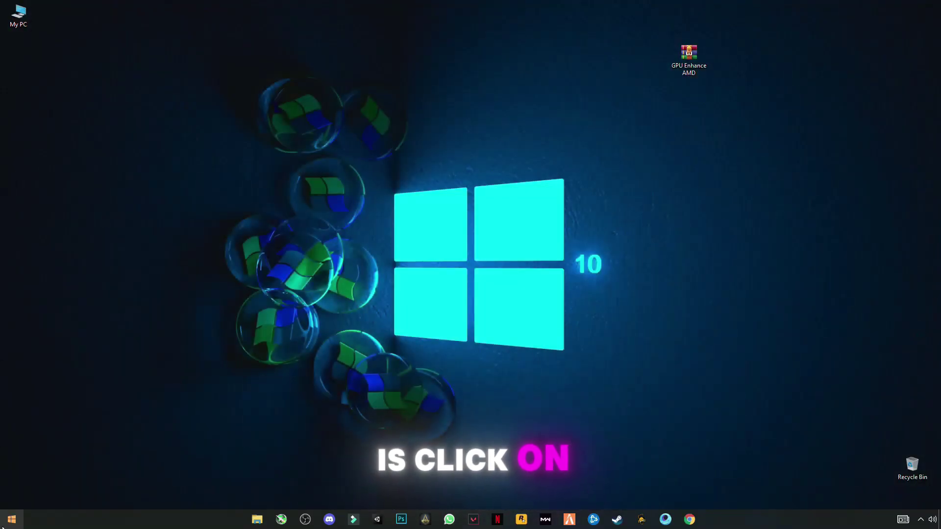
# - Open the Windows Temp folder through the Run dialog
pyautogui.click(12, 519)
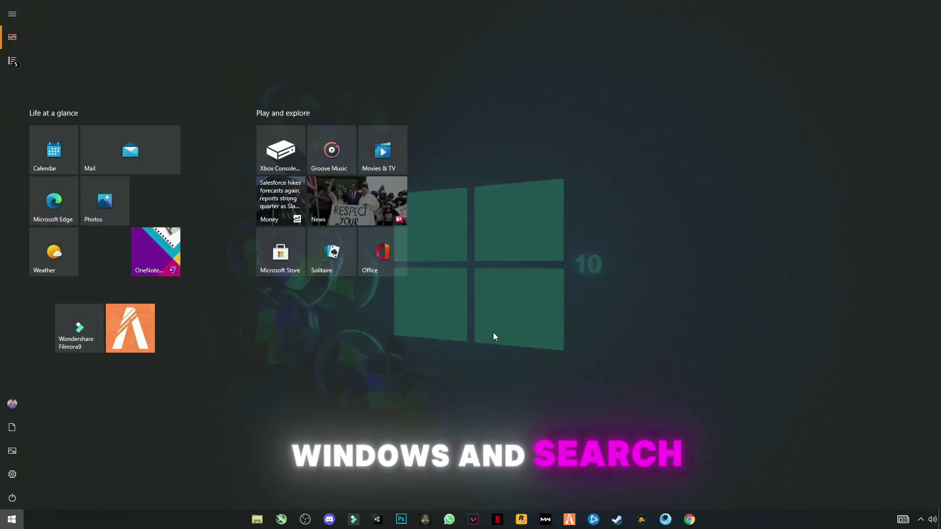
pyautogui.write('run')
pyautogui.press('Return')
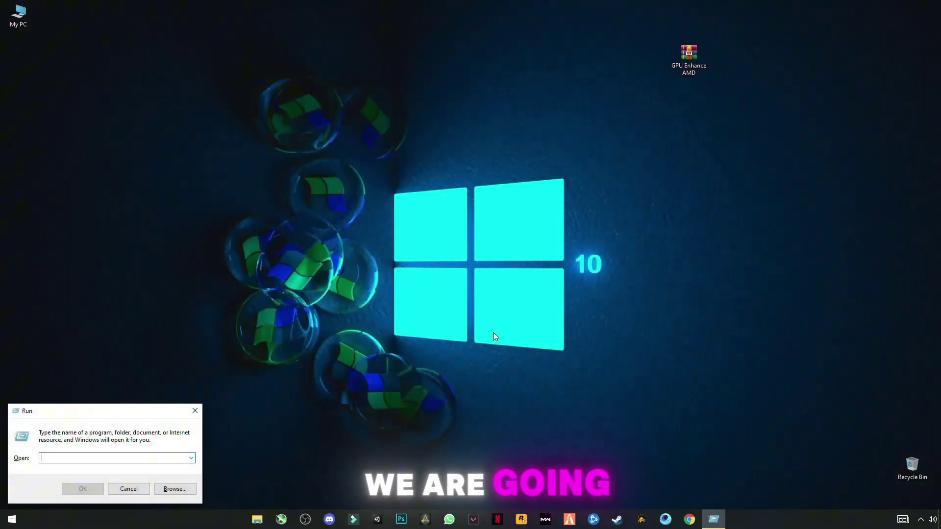
pyautogui.moveTo(59, 410); pyautogui.dragTo(89, 357)
pyautogui.write('tem')
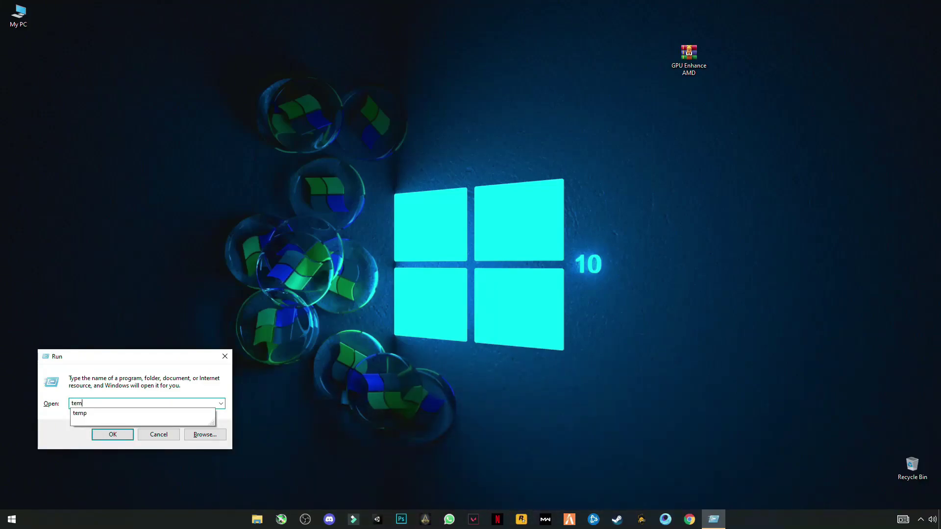
pyautogui.write('p')
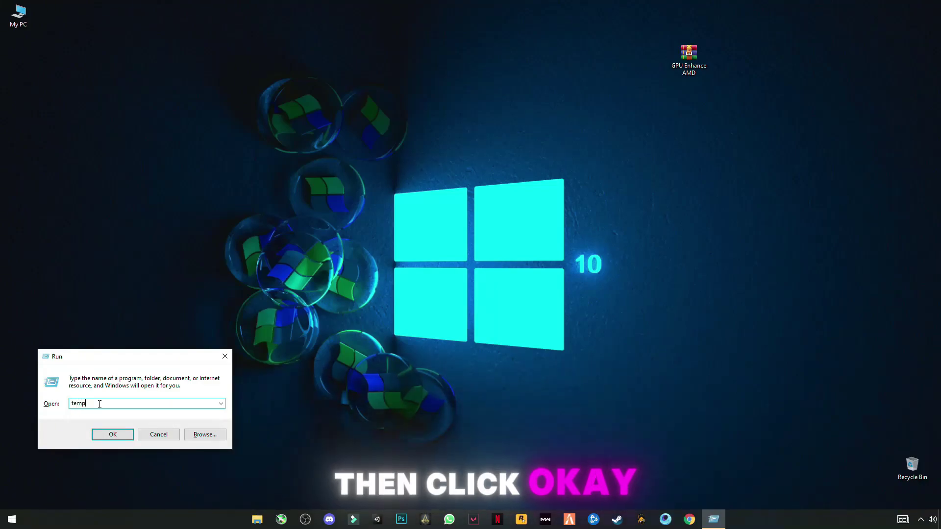
pyautogui.press('Return')
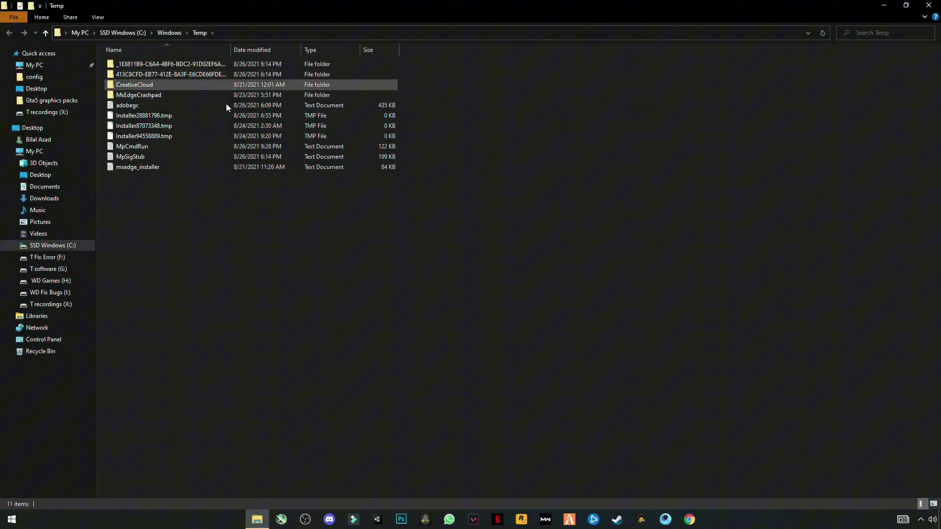
# - Delete all Temp folder files, skipping the ones in use
pyautogui.moveTo(156, 236); pyautogui.dragTo(192, 94)
pyautogui.rightClick(192, 98)
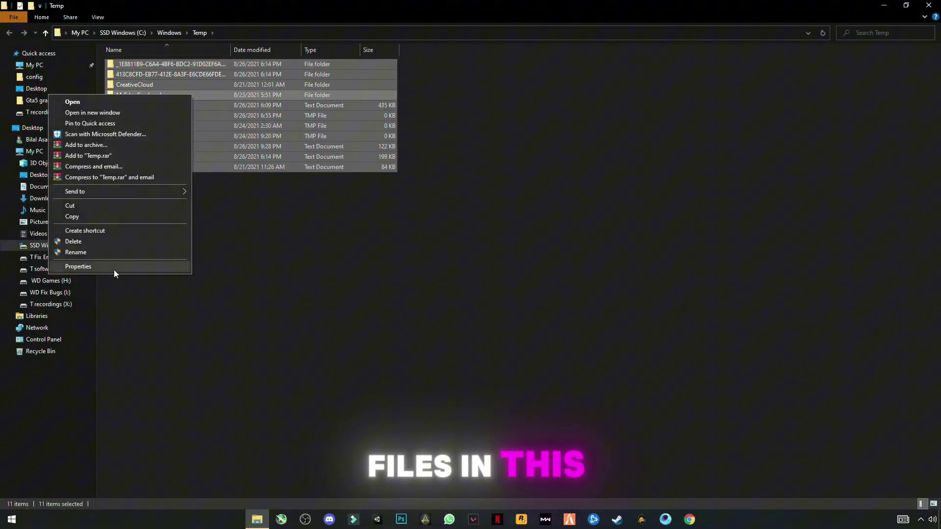
pyautogui.click(83, 242)
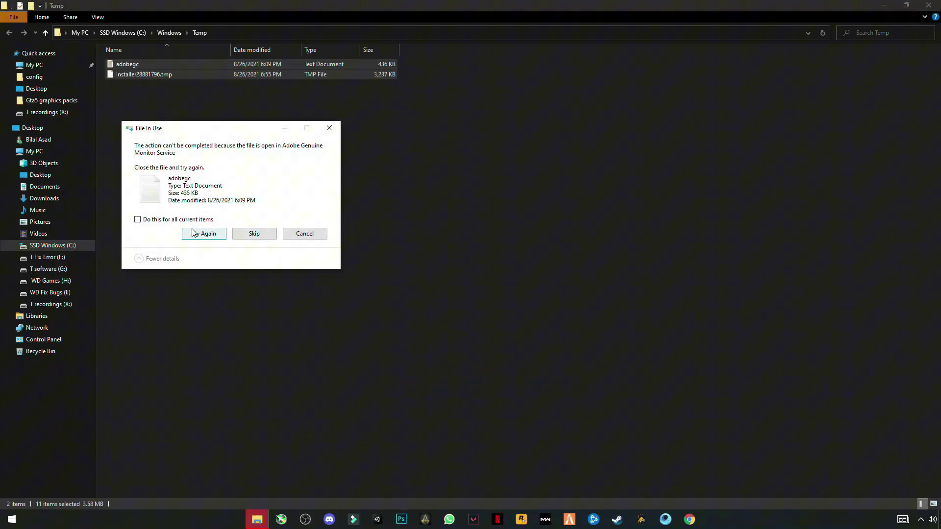
pyautogui.click(250, 234)
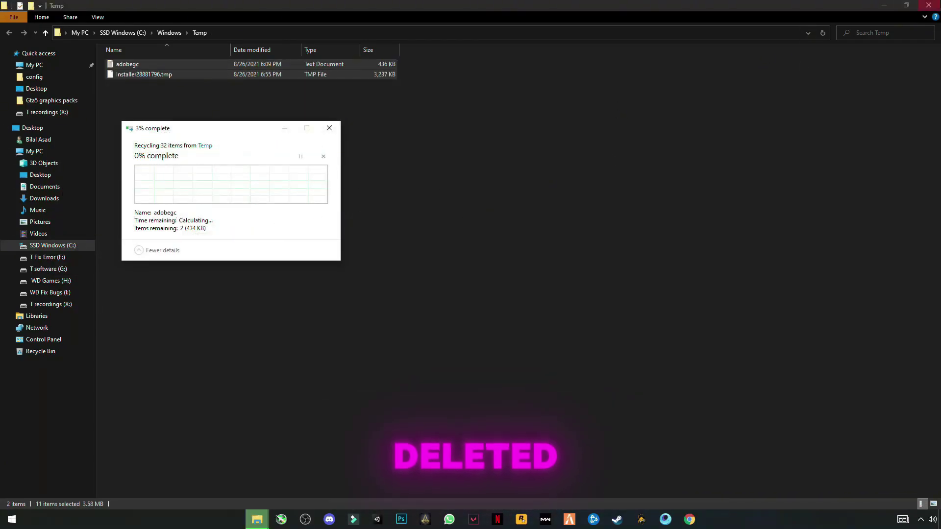
pyautogui.click(254, 226)
# - Close the Windows Temp window and open the user %temp% folder via Run
pyautogui.click(927, 6)
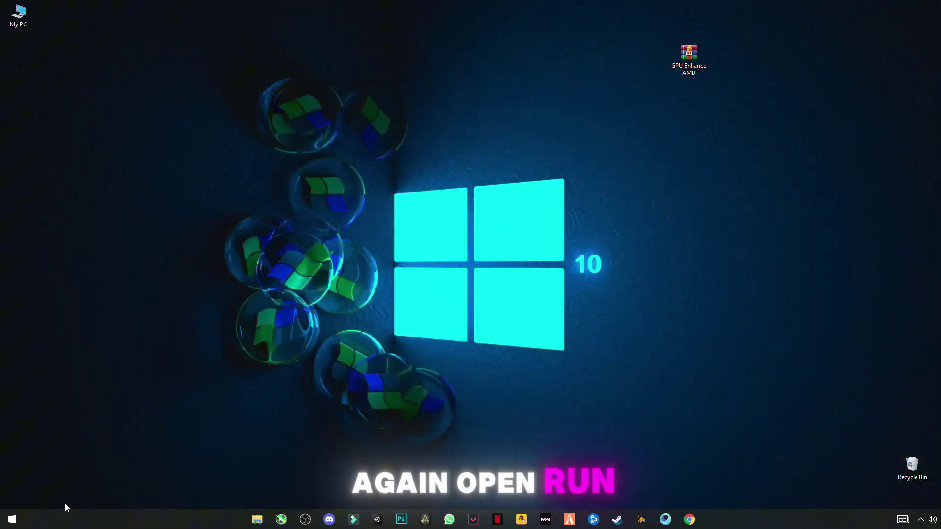
pyautogui.click(7, 521)
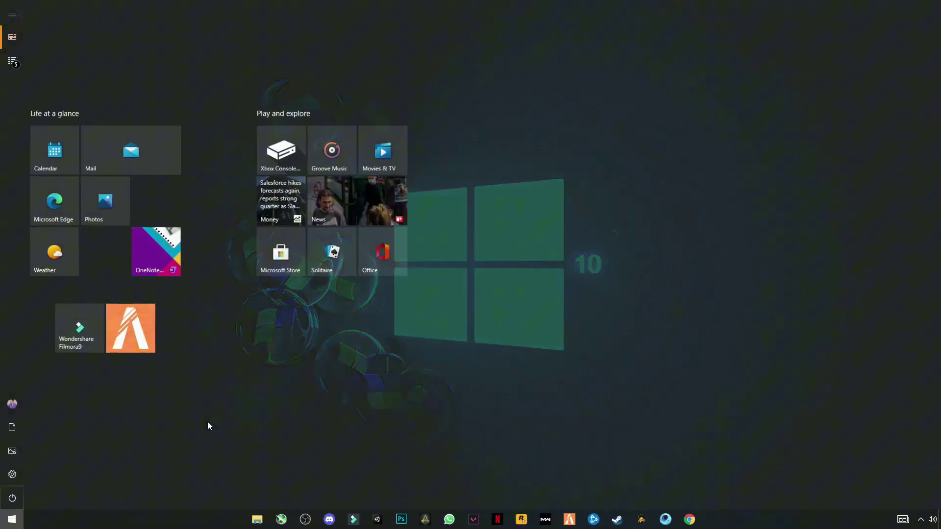
pyautogui.write('r')
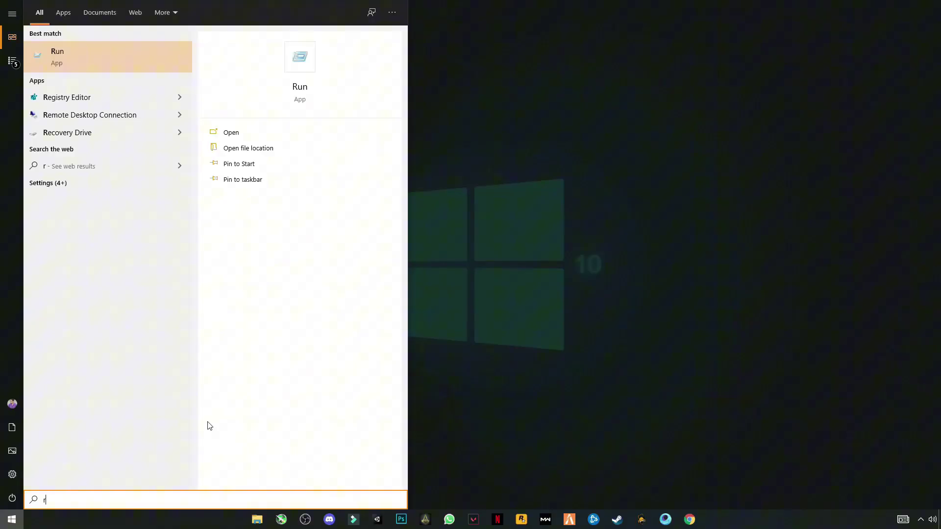
pyautogui.press('Return')
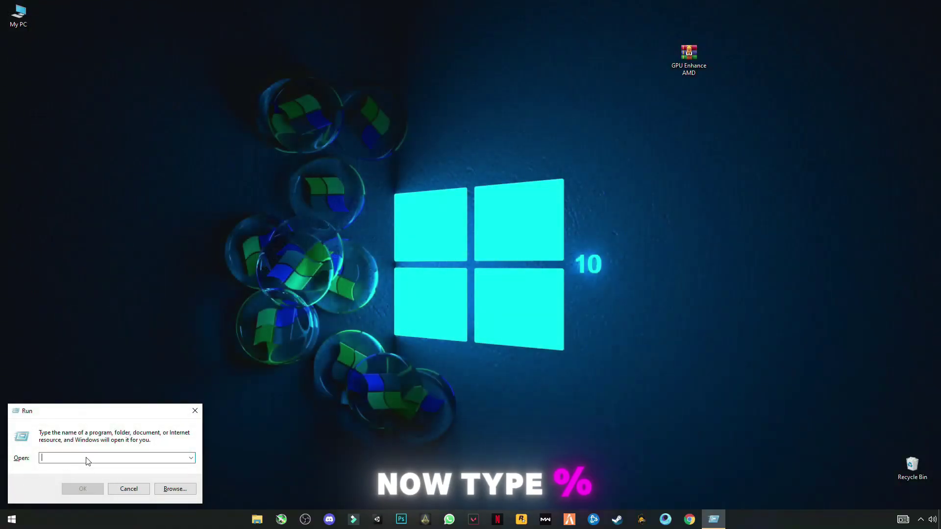
pyautogui.write('%')
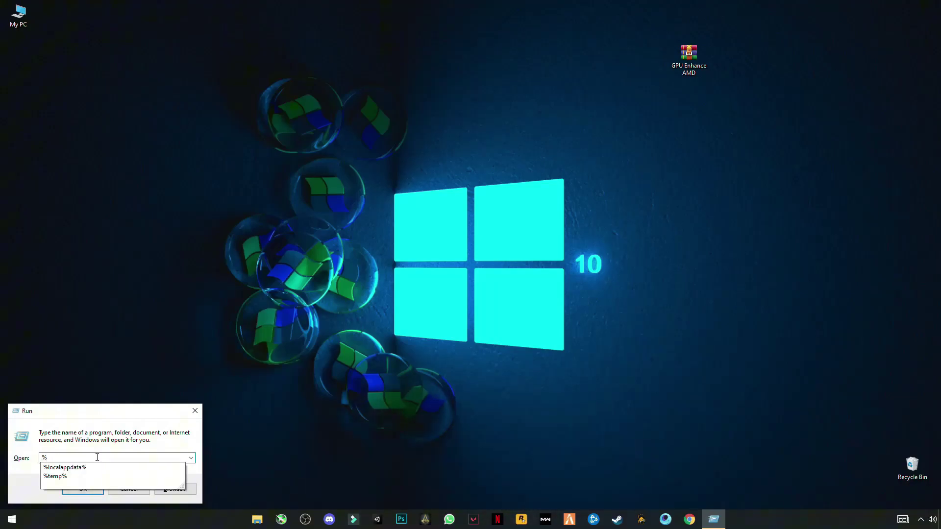
pyautogui.write('tem')
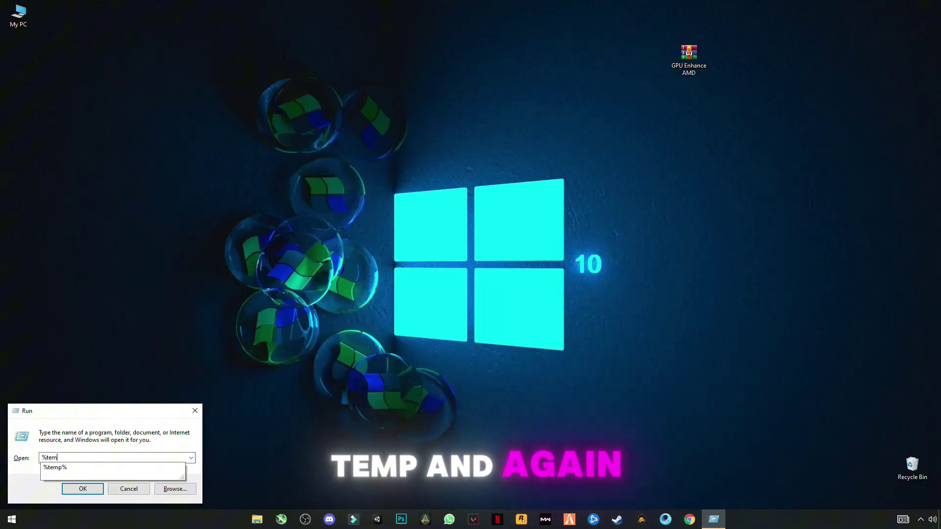
pyautogui.write('p%')
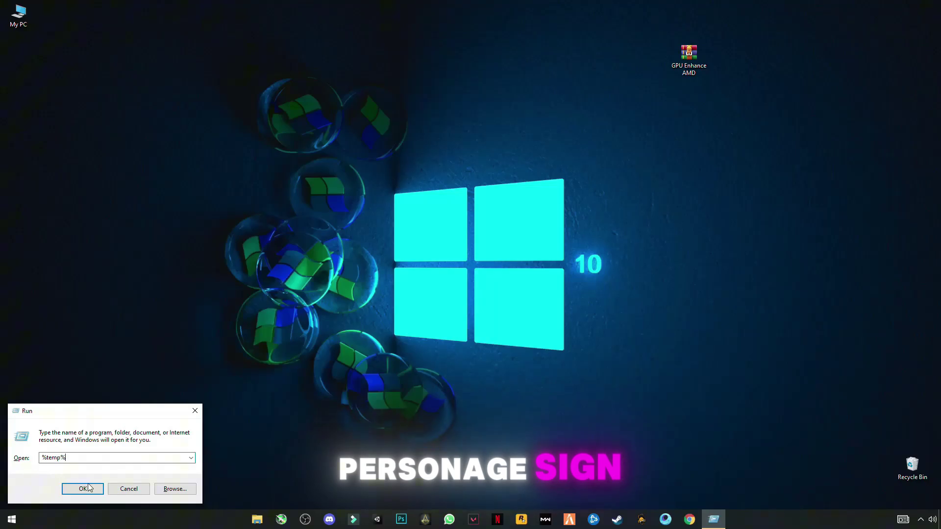
pyautogui.click(83, 488)
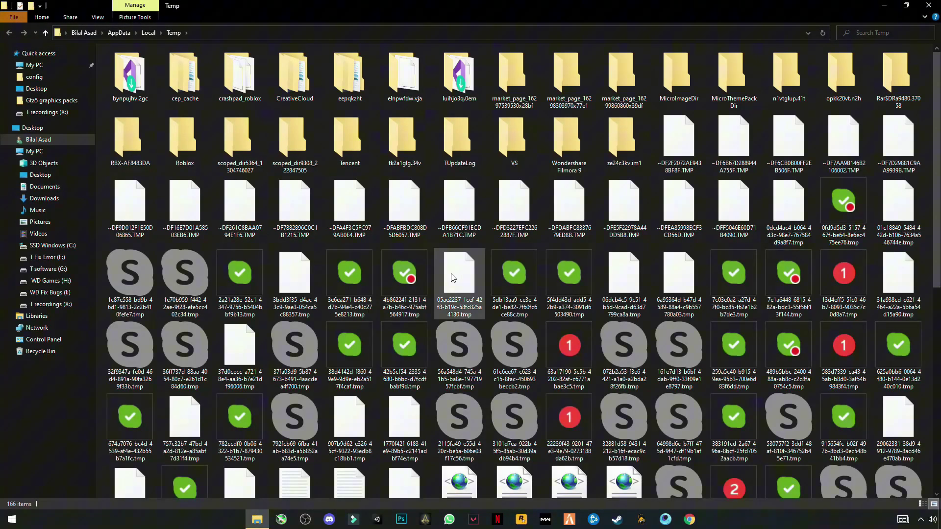
# - Delete everything in %temp%, skipping all in-use and missing files
pyautogui.click(453, 278)
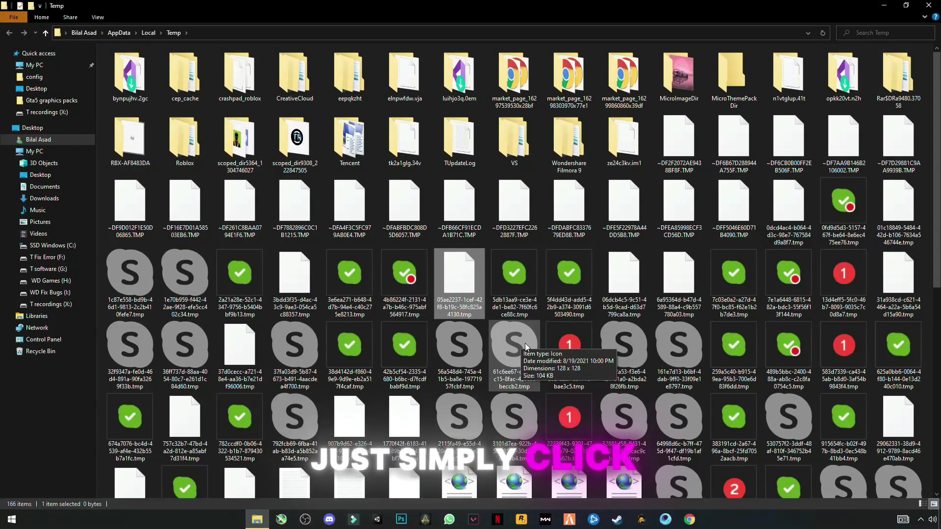
pyautogui.hotkey('ctrl', 'a')
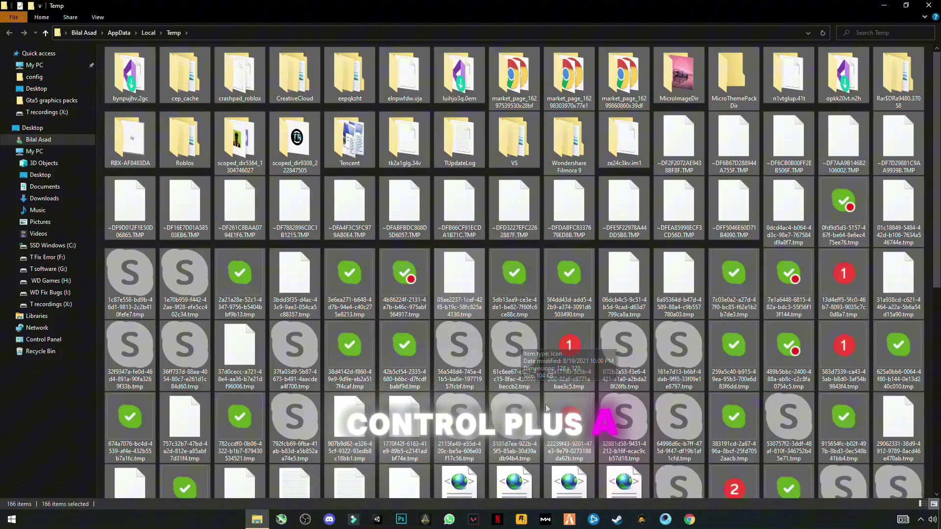
pyautogui.rightClick(211, 212)
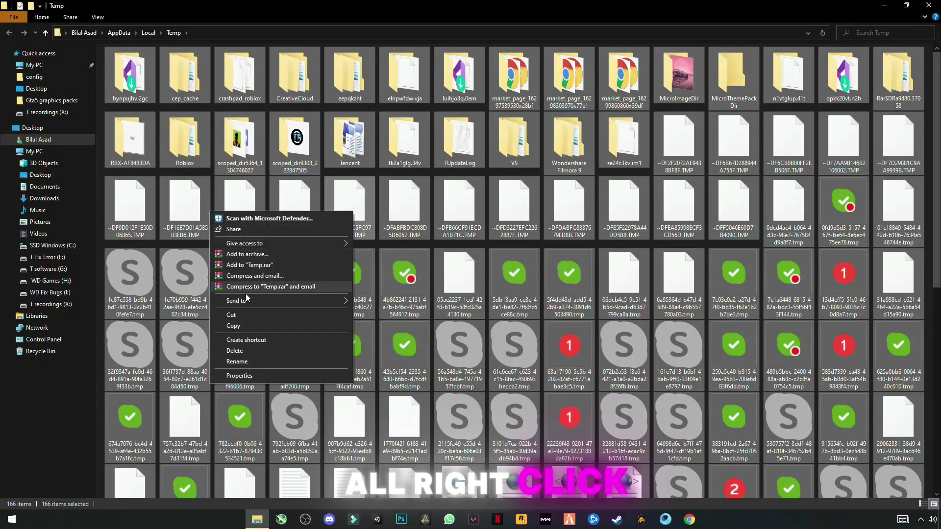
pyautogui.click(247, 350)
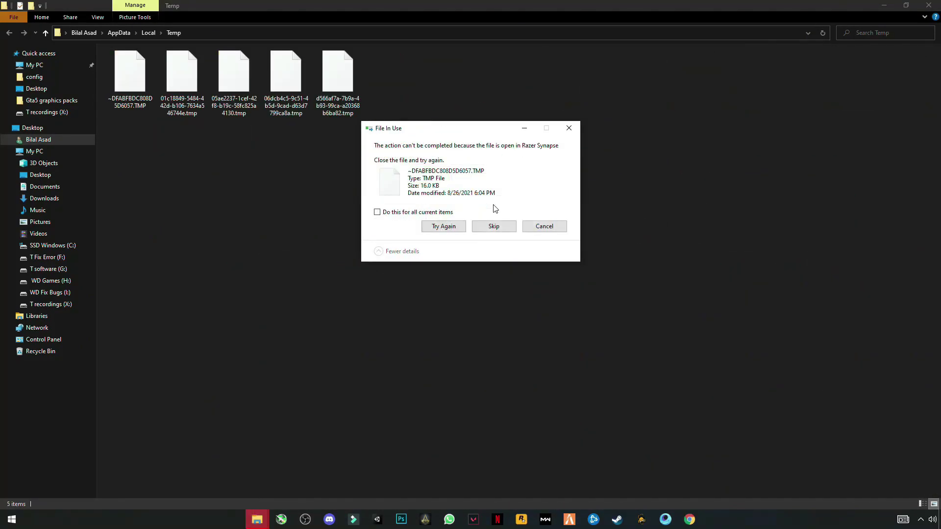
pyautogui.click(482, 233)
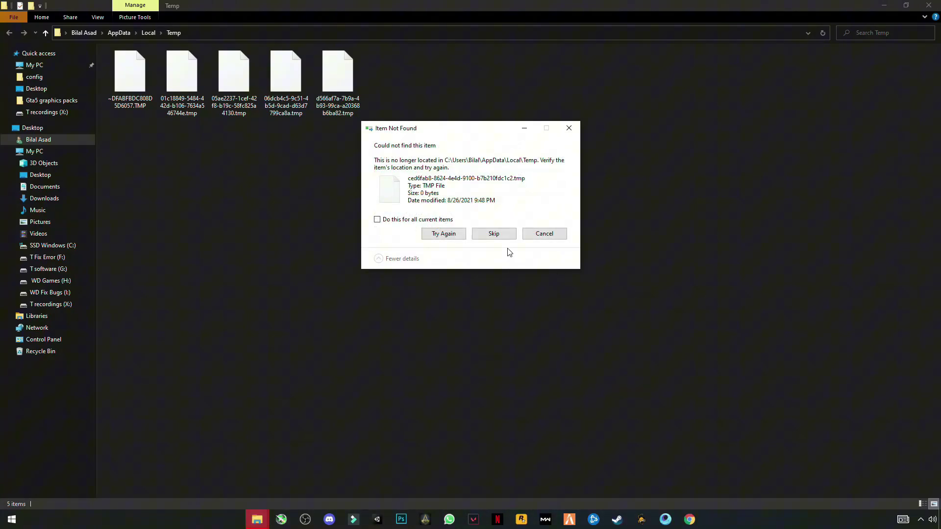
pyautogui.click(495, 234)
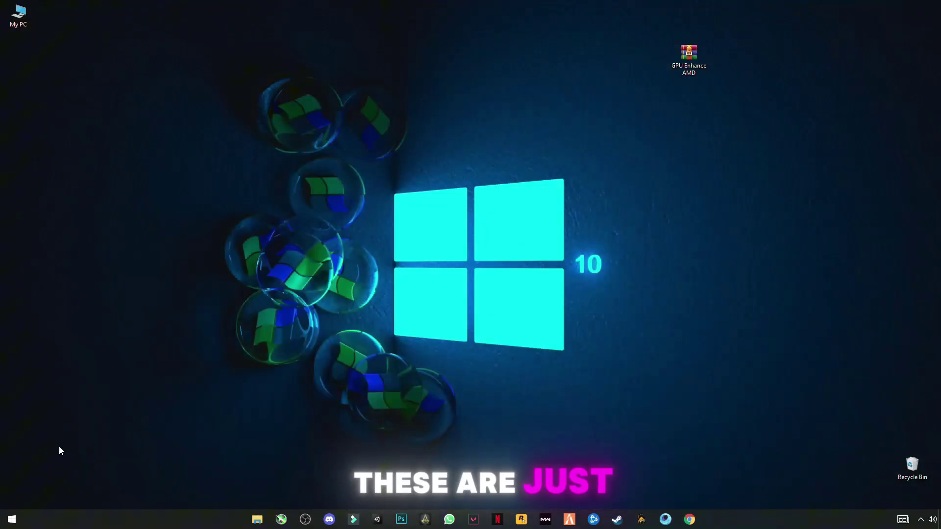
# - Open the Windows Prefetch folder via Run, granting folder access
pyautogui.click(2, 525)
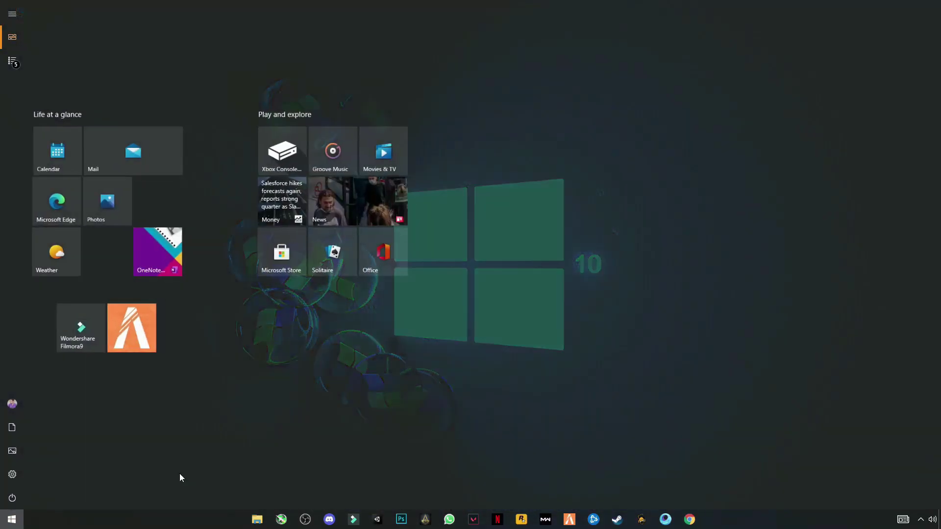
pyautogui.write('r')
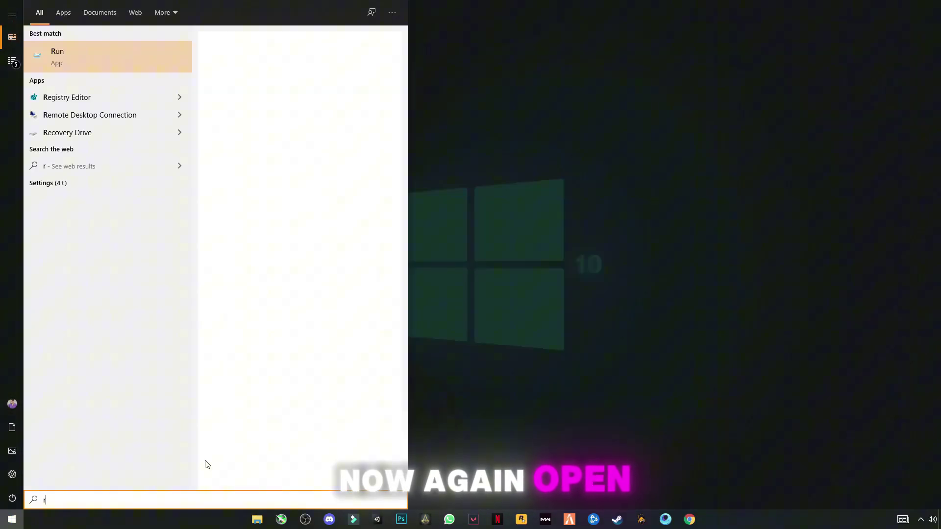
pyautogui.write('un')
pyautogui.press('Return')
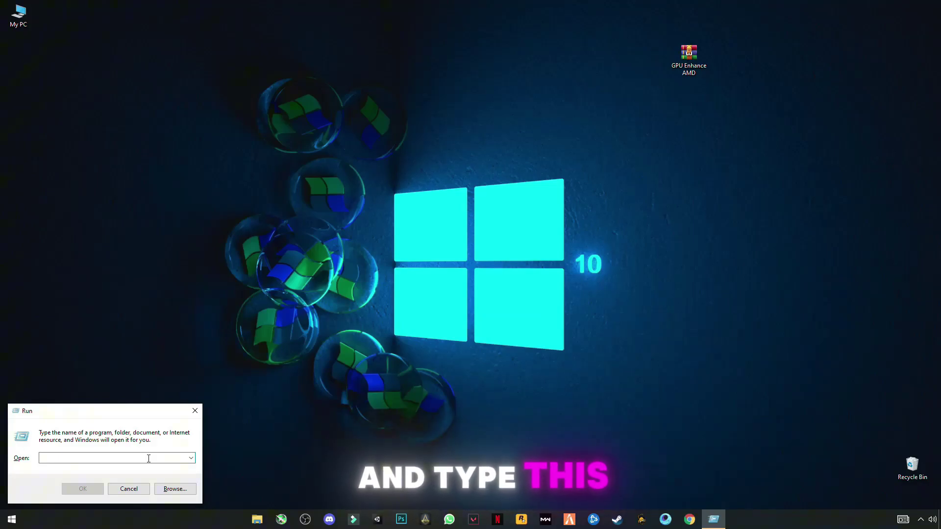
pyautogui.write('p')
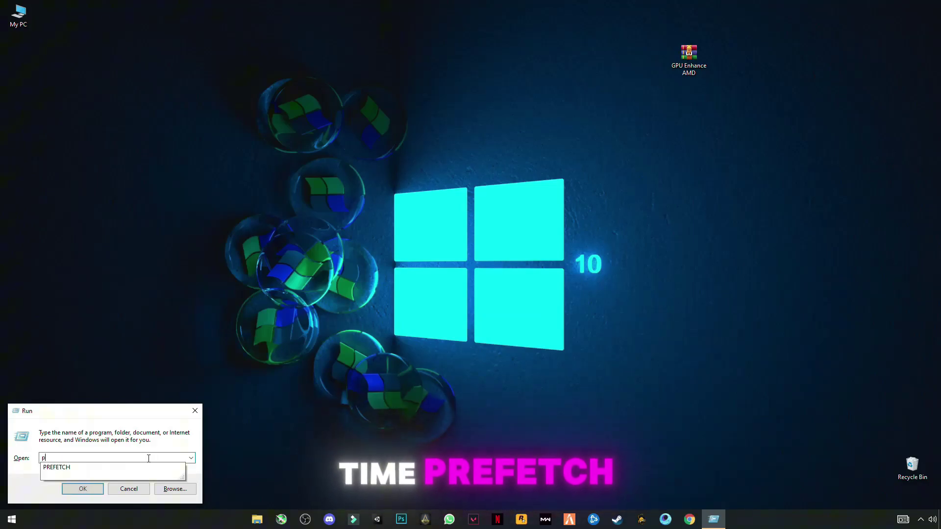
pyautogui.write('refetch')
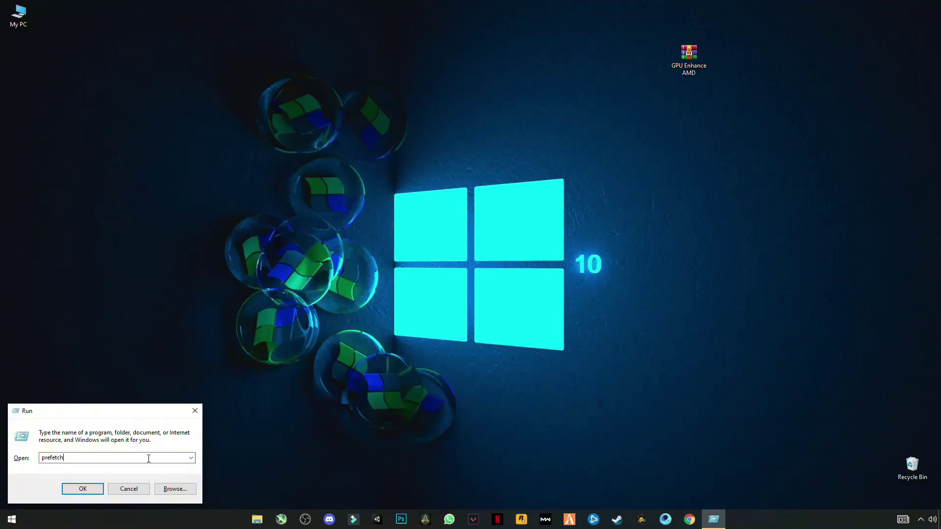
pyautogui.press('Return')
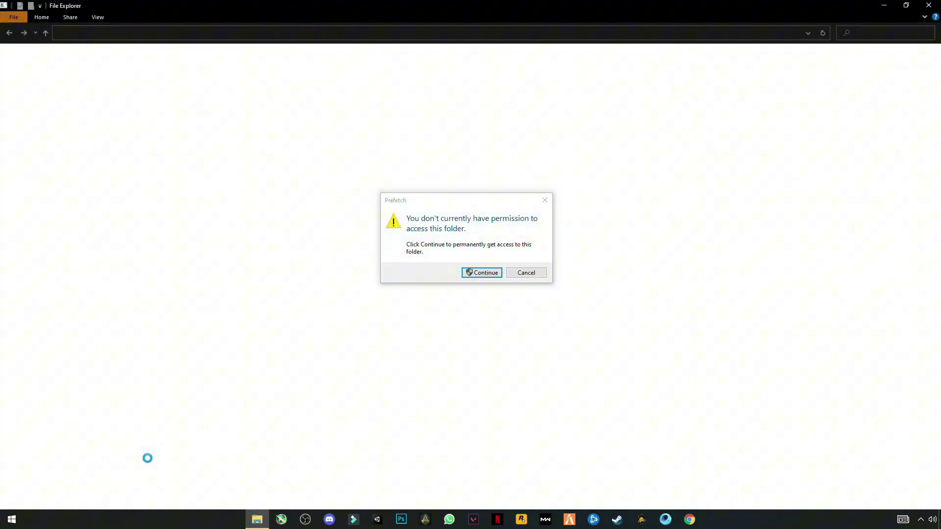
pyautogui.click(487, 275)
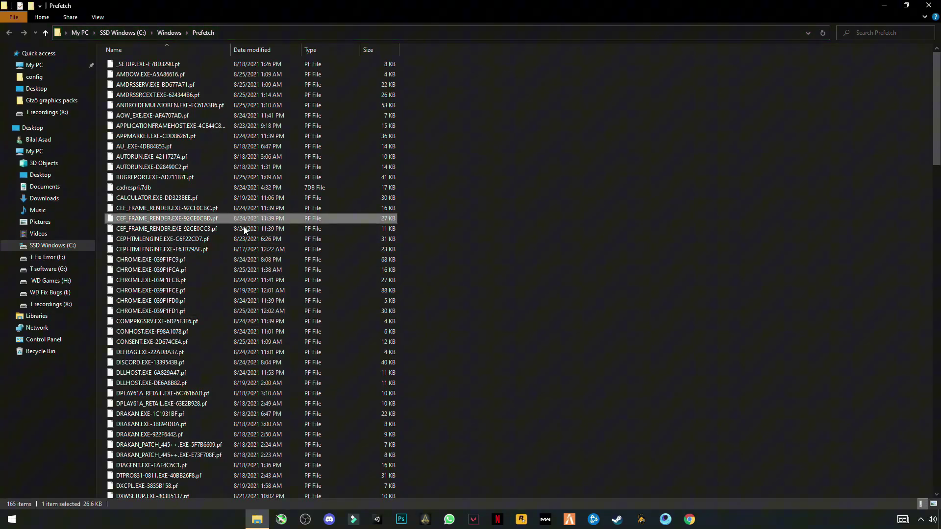
# - Delete all 165 files in the Prefetch folder
pyautogui.hotkey('ctrl', 'a')
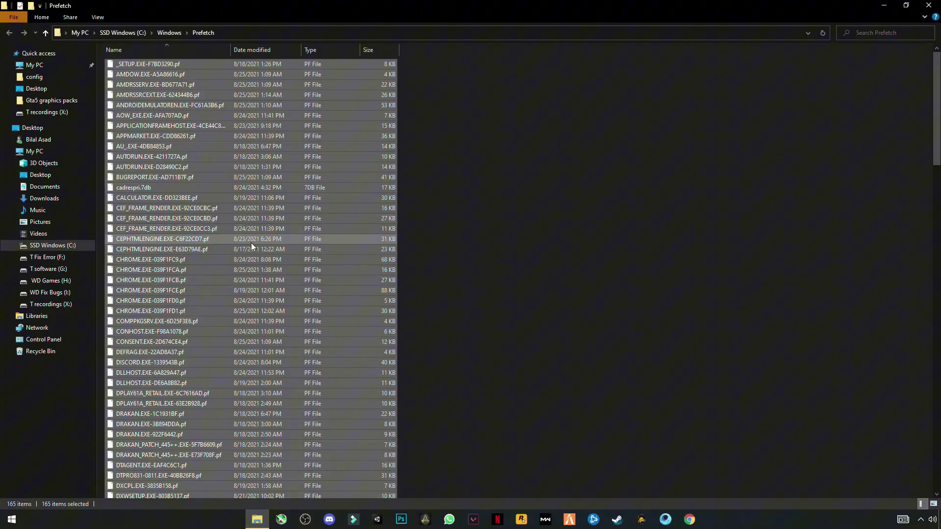
pyautogui.rightClick(251, 243)
pyautogui.click(125, 368)
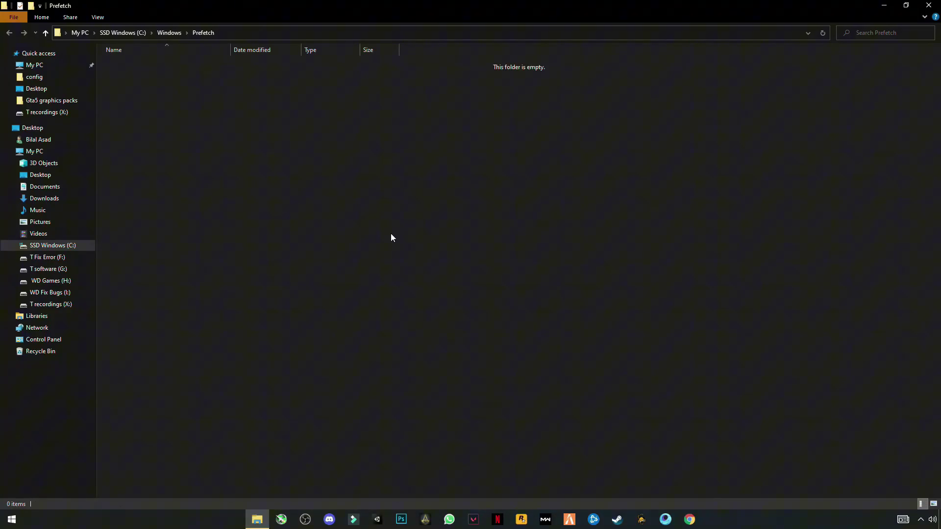
# - Extract the GPU Enhance AMD archive onto the desktop and reposition the extracted file
pyautogui.click(928, 5)
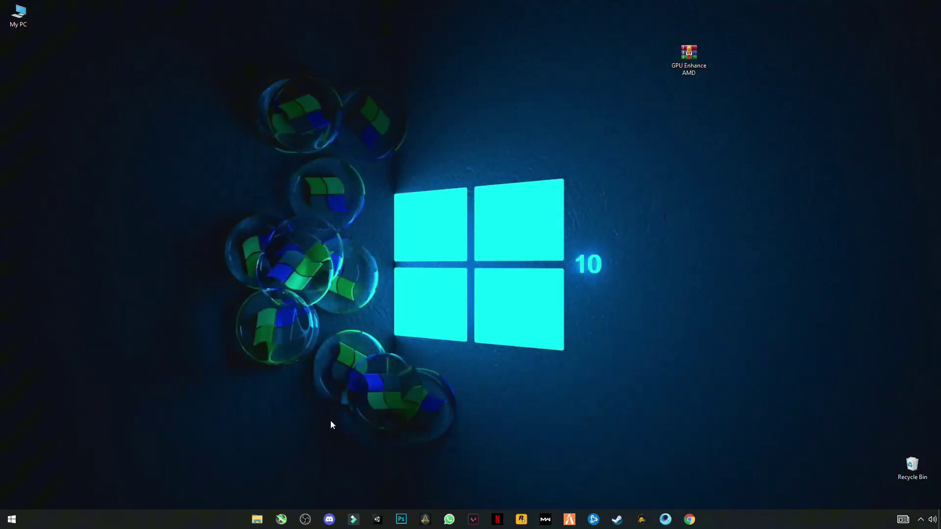
pyautogui.moveTo(818, 15)
pyautogui.mouseDown()
pyautogui.moveTo(615, 57)
pyautogui.moveTo(843, 38)
pyautogui.mouseUp()
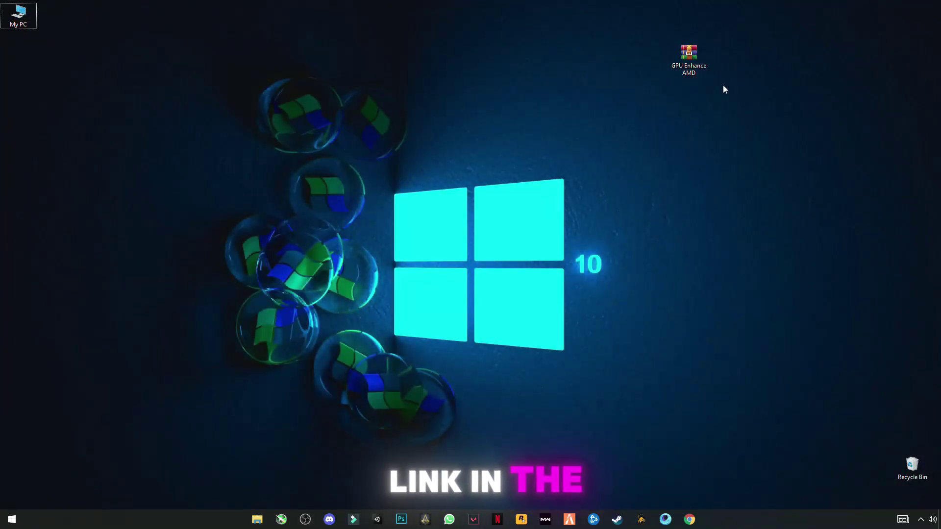
pyautogui.rightClick(689, 60)
pyautogui.click(605, 110)
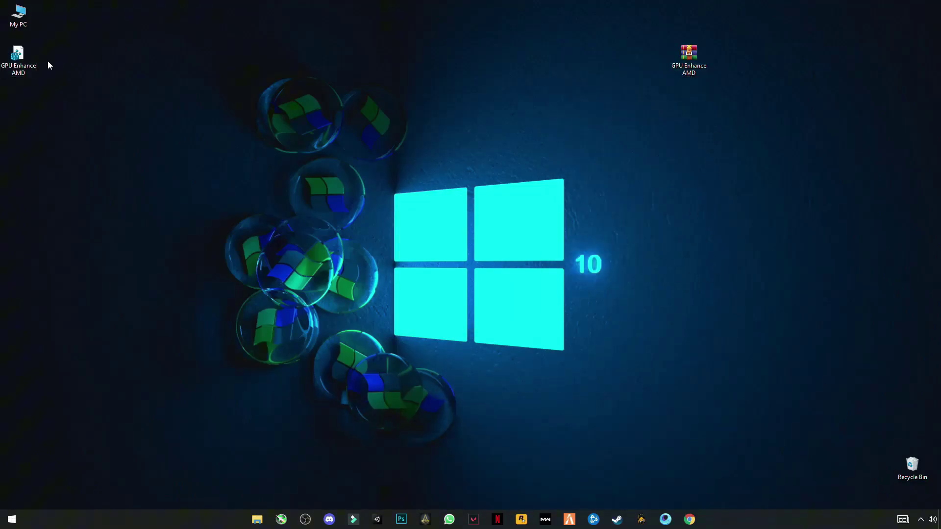
pyautogui.moveTo(13, 73); pyautogui.dragTo(52, 196)
pyautogui.moveTo(88, 128)
pyautogui.mouseDown()
pyautogui.moveTo(53, 237)
pyautogui.moveTo(36, 146)
pyautogui.mouseUp()
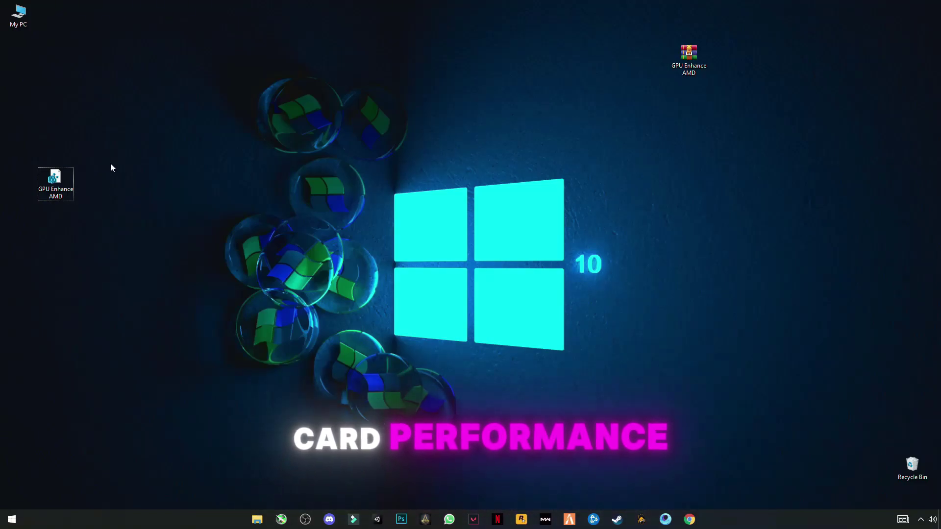
# - Merge the GPU Enhance AMD .reg file into the registry, approving UAC and confirmations
pyautogui.rightClick(57, 183)
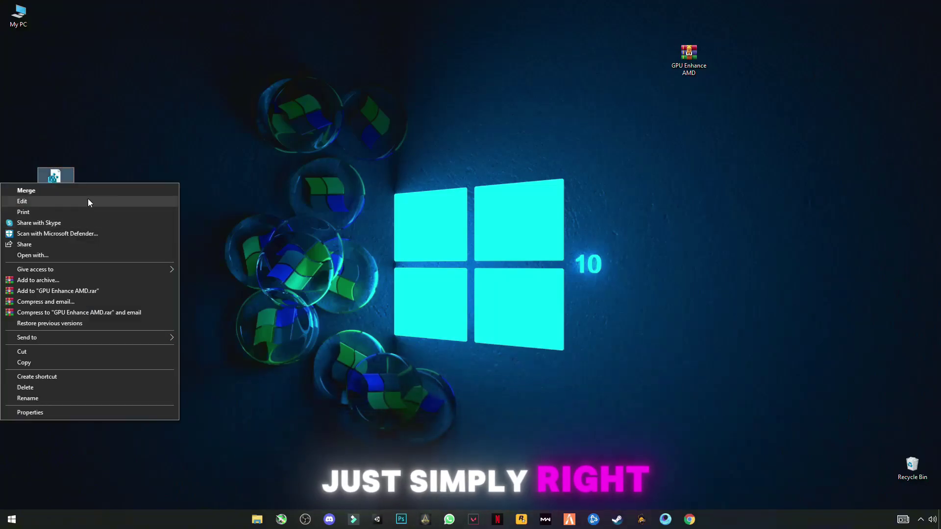
pyautogui.click(37, 190)
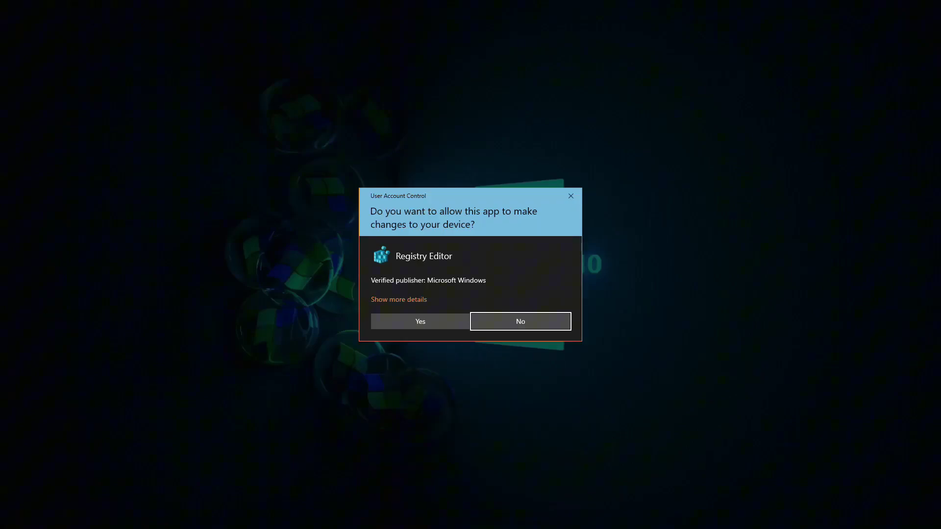
pyautogui.click(426, 322)
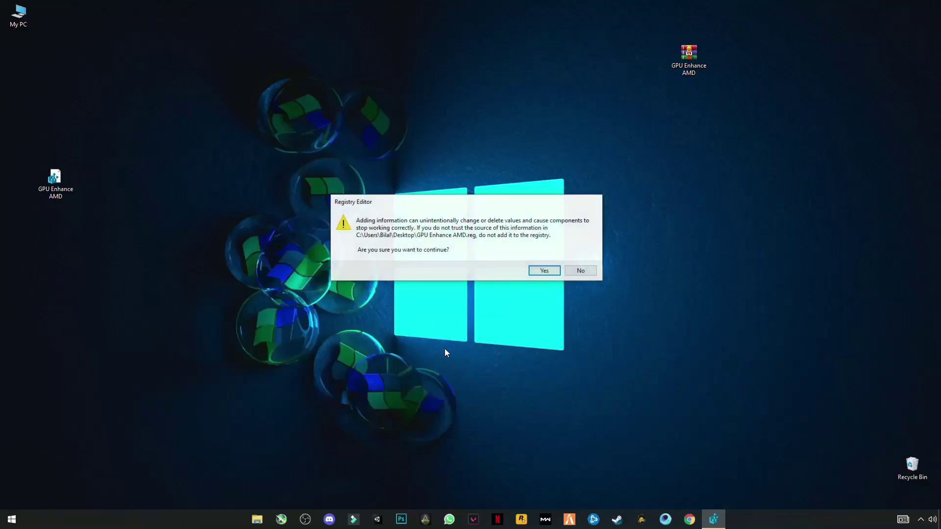
pyautogui.click(544, 271)
pyautogui.click(581, 265)
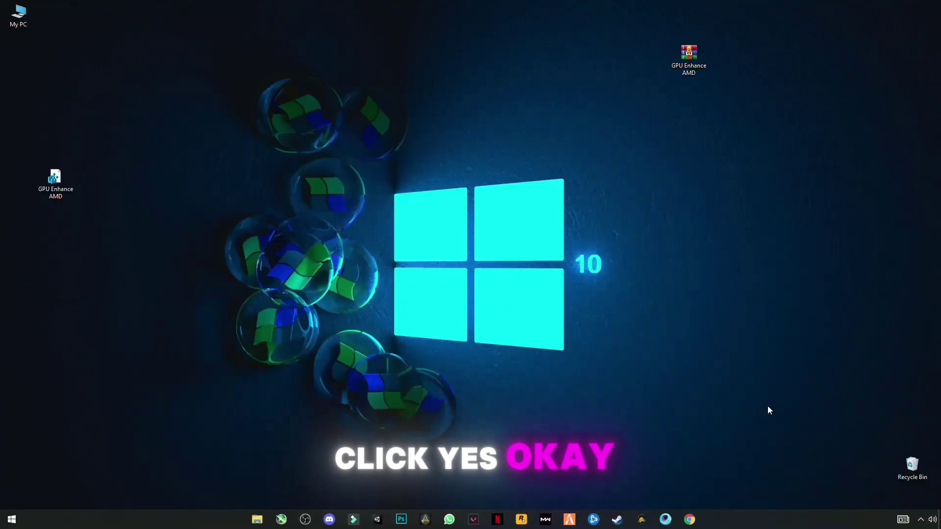